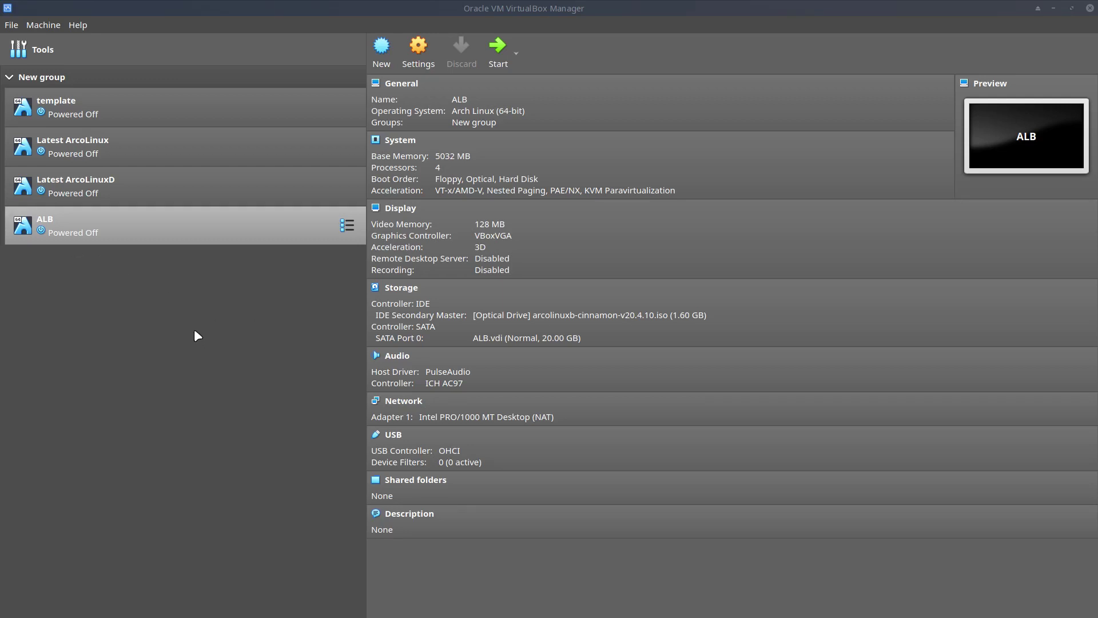
- Start the ALB virtual machine and boot the default ArcoLinux live entry
double_click(257, 234)
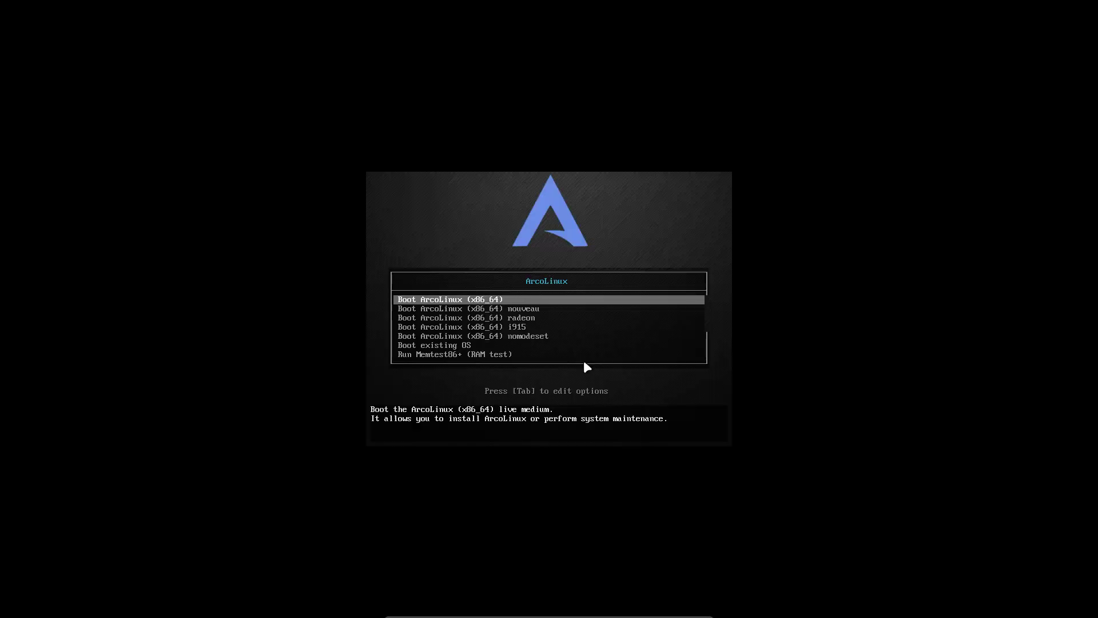
key("Return")
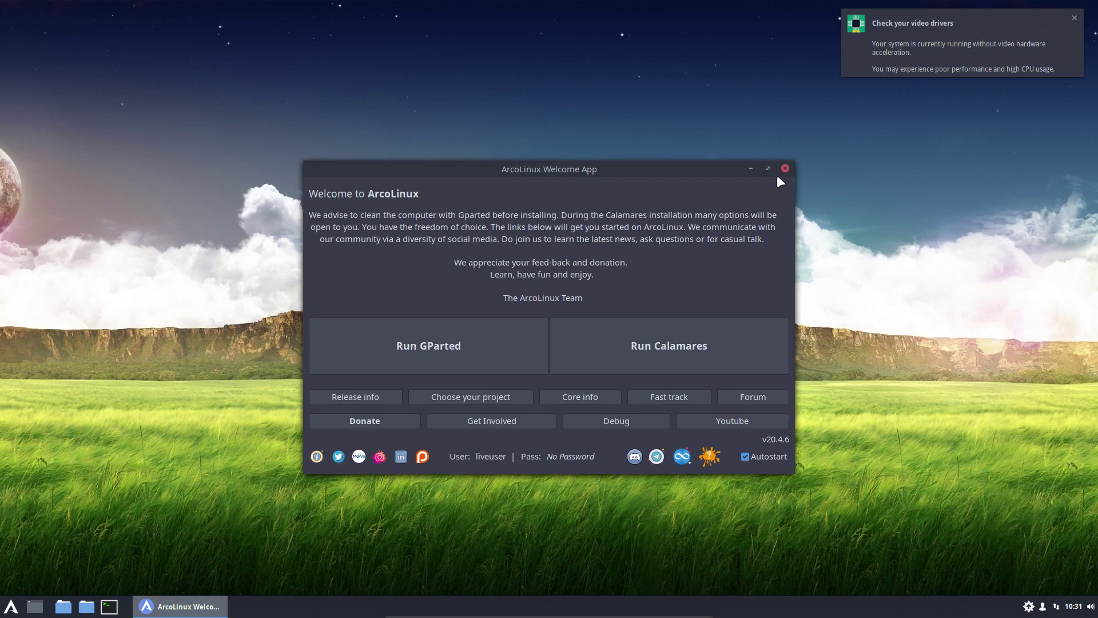
- Minimize the Welcome App, dismiss the video-driver notification and bring up the application menu
left_click(753, 168)
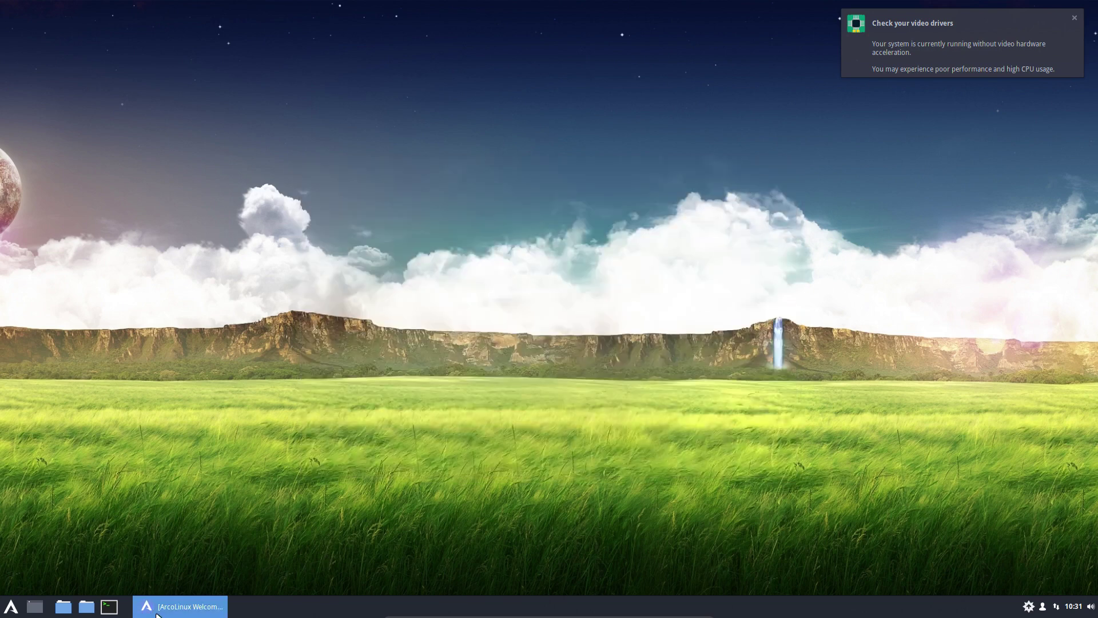
left_click(959, 41)
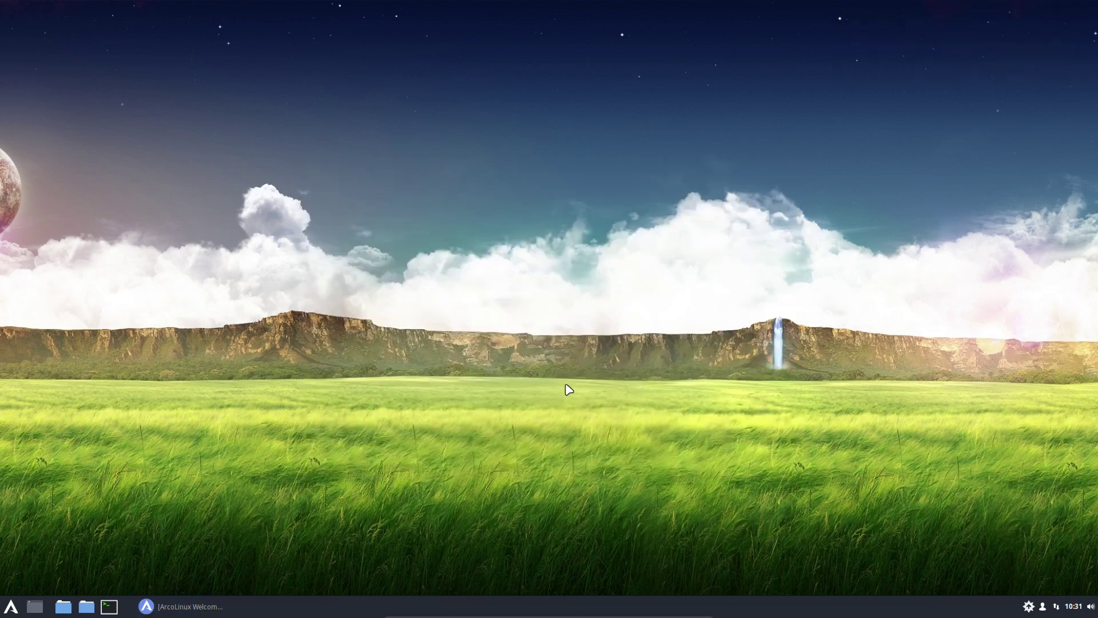
left_click(10, 606)
mouse_move(96, 472)
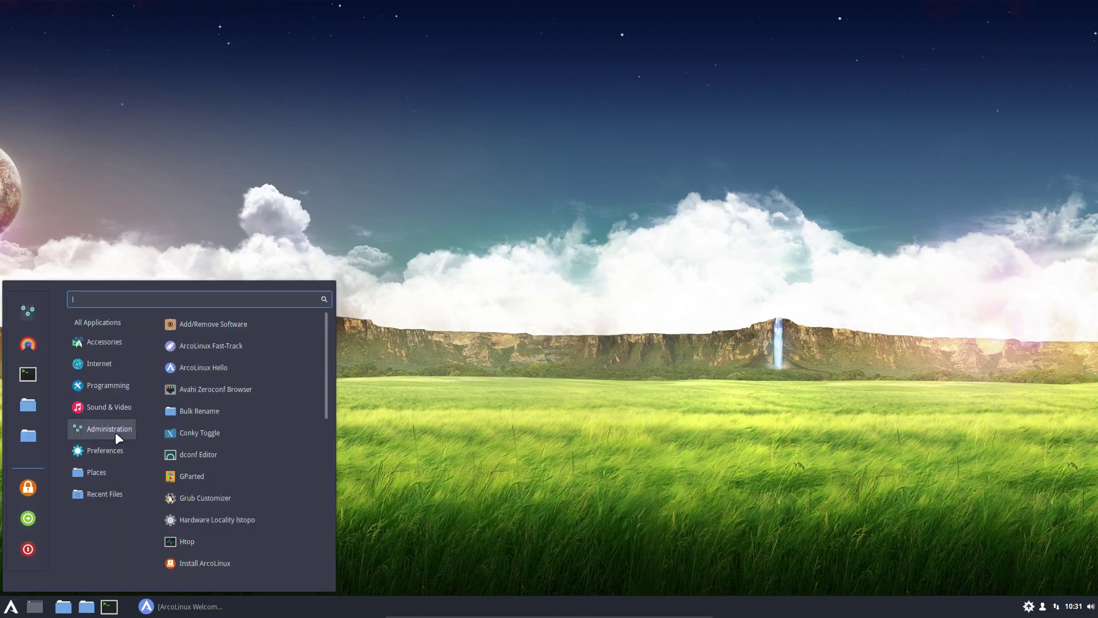
mouse_move(109, 407)
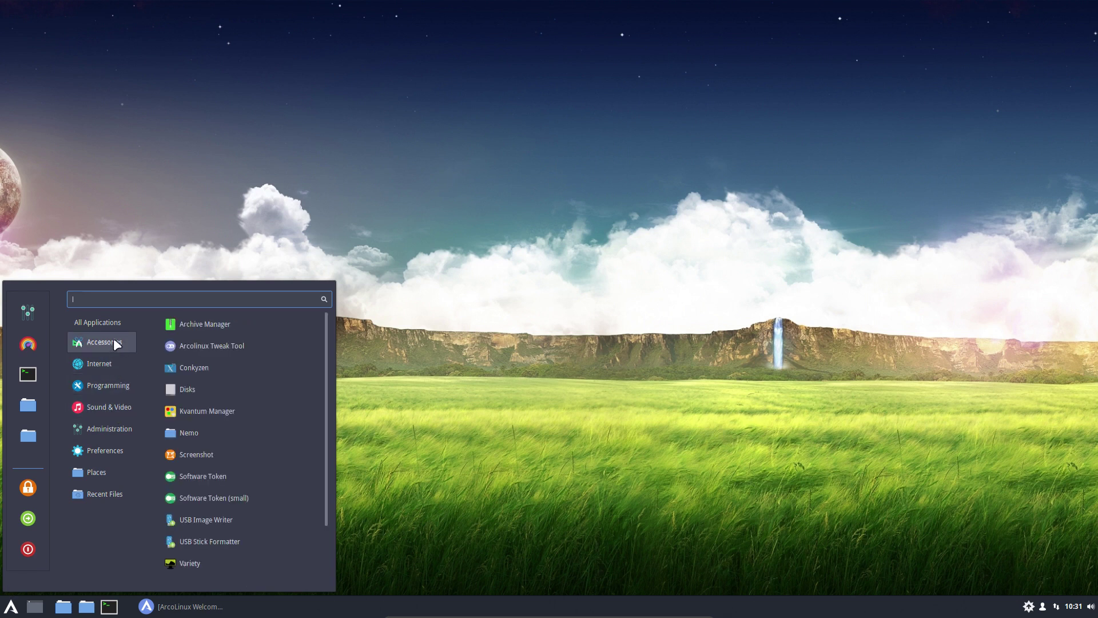
mouse_move(104, 342)
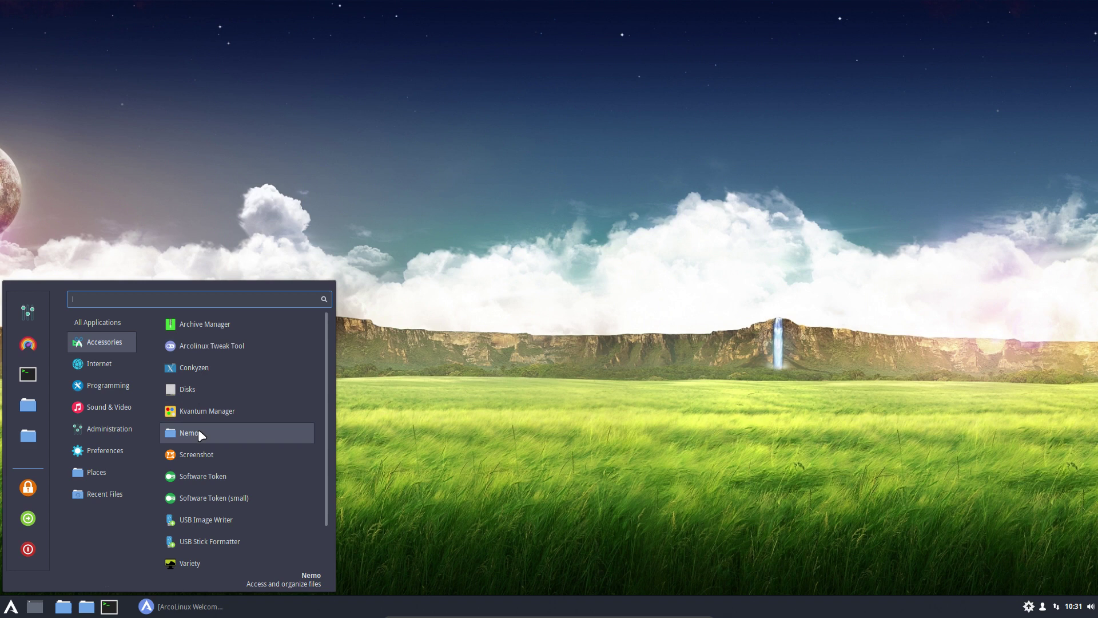
scroll(198, 430, "down", 2)
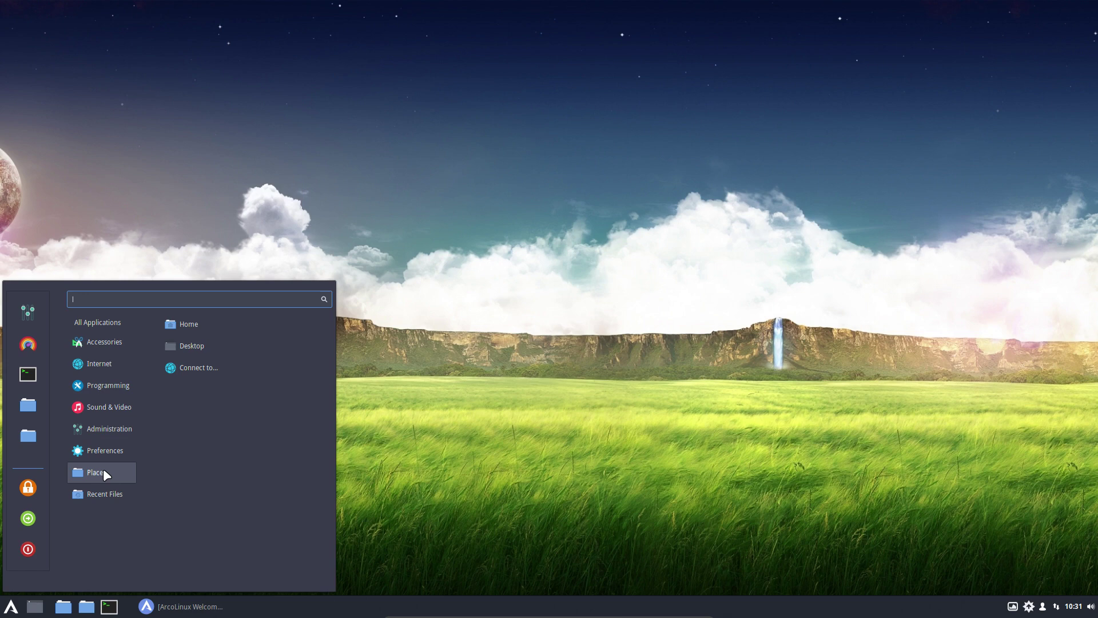
mouse_move(105, 493)
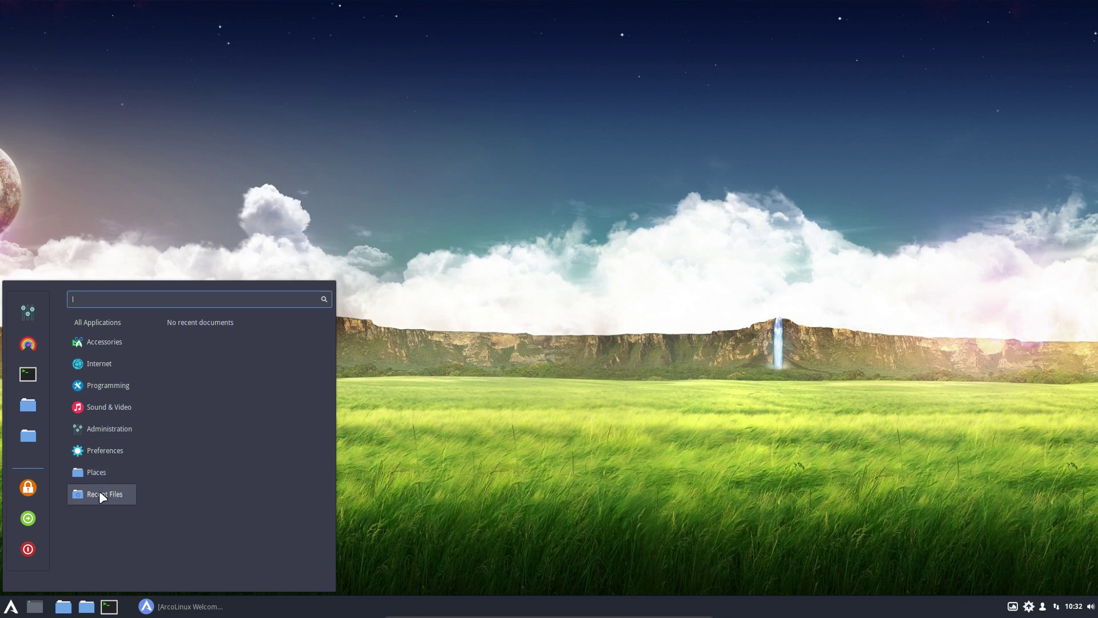
- Close the application menu and System Settings, then restore the Welcome App from the taskbar
left_click(29, 311)
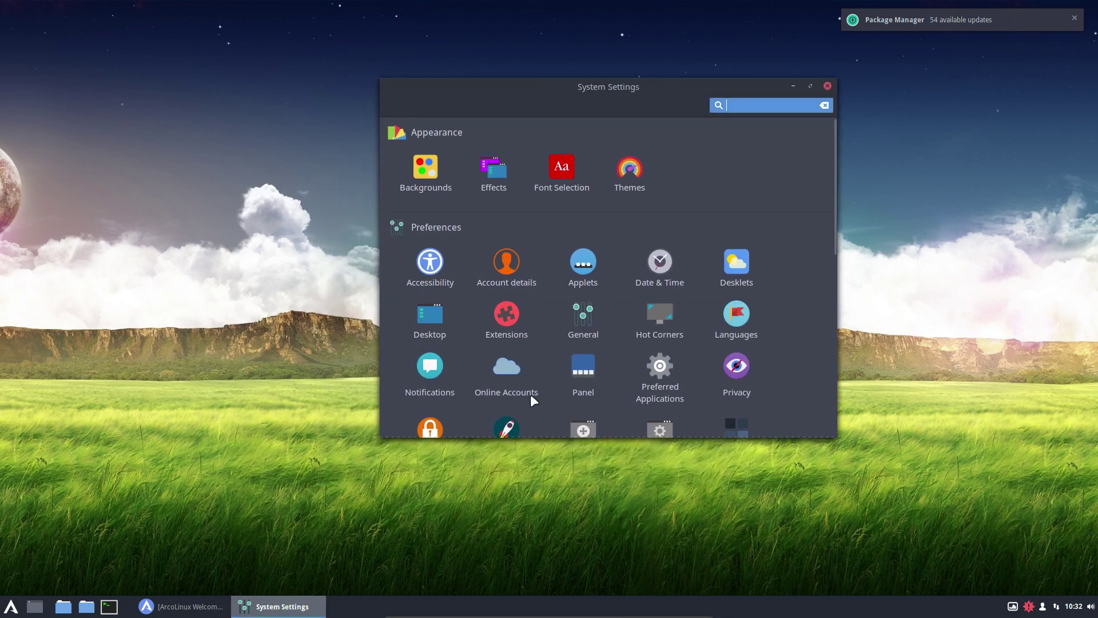
scroll(530, 396, "down", 5)
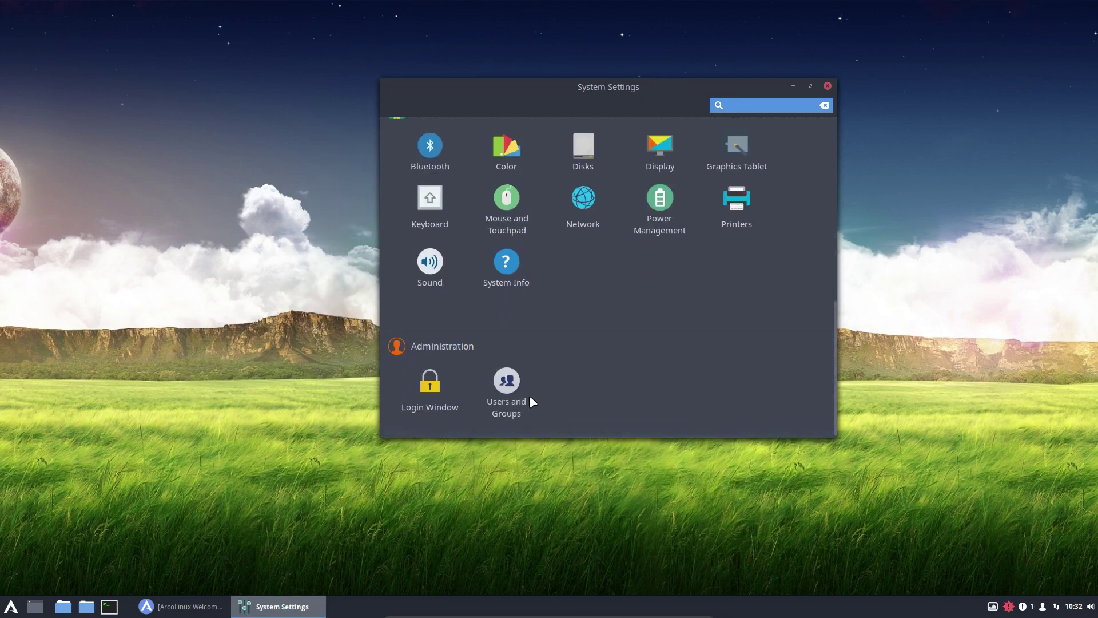
left_click(827, 86)
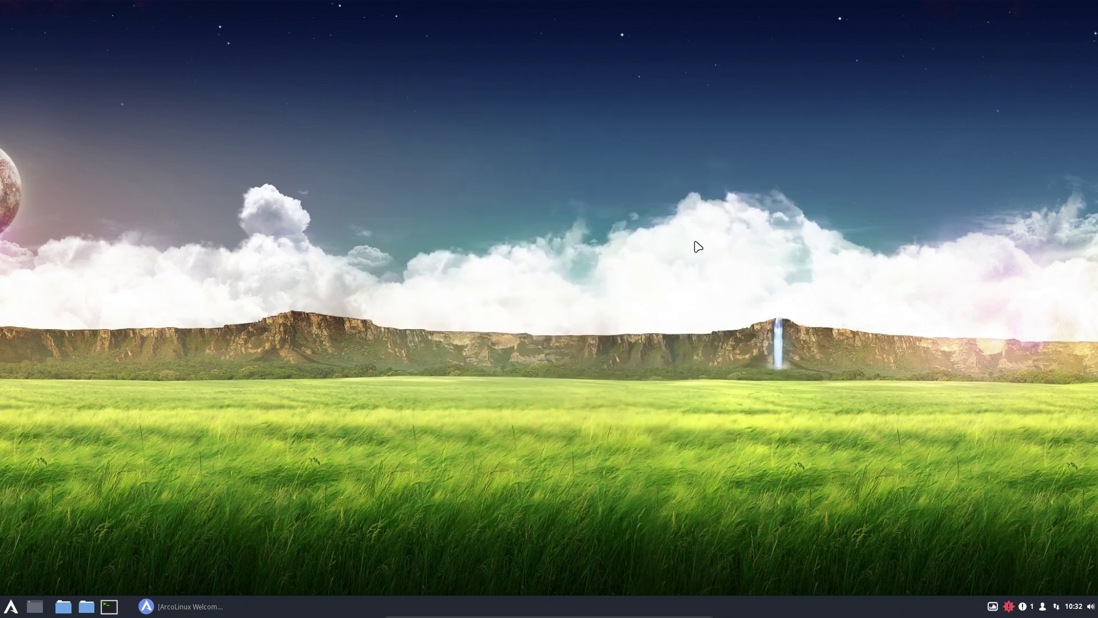
left_click(188, 606)
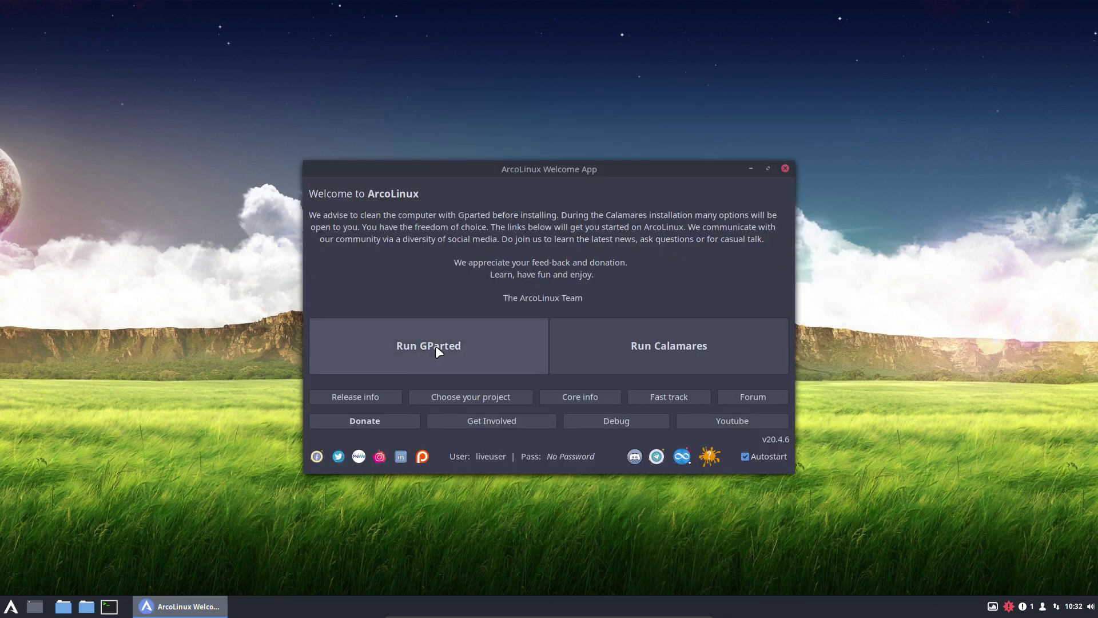
left_click(10, 607)
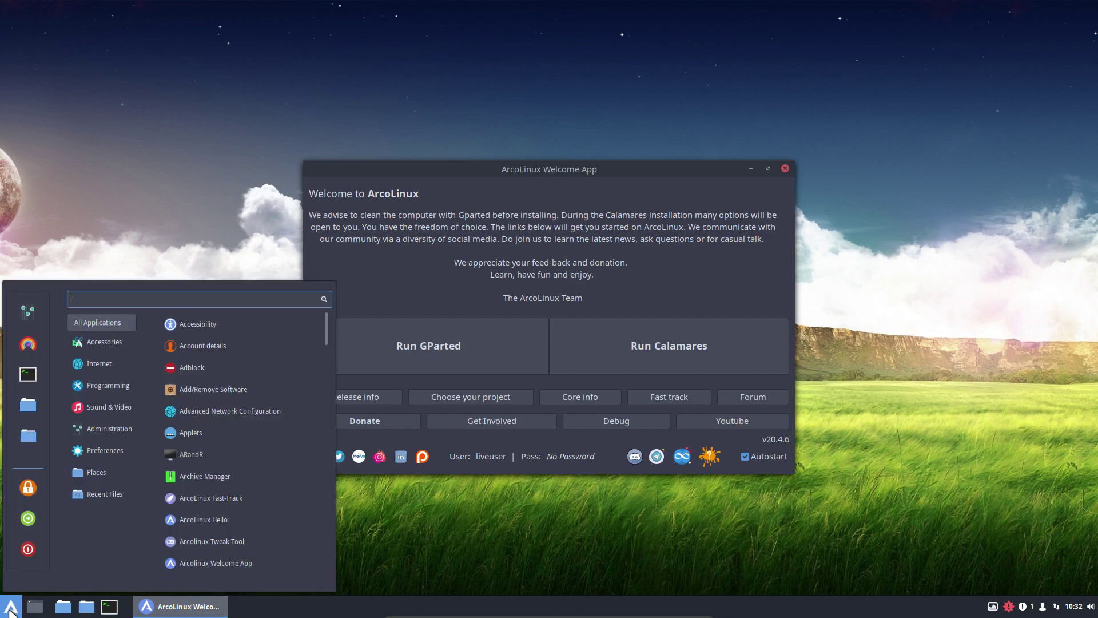
type("inst")
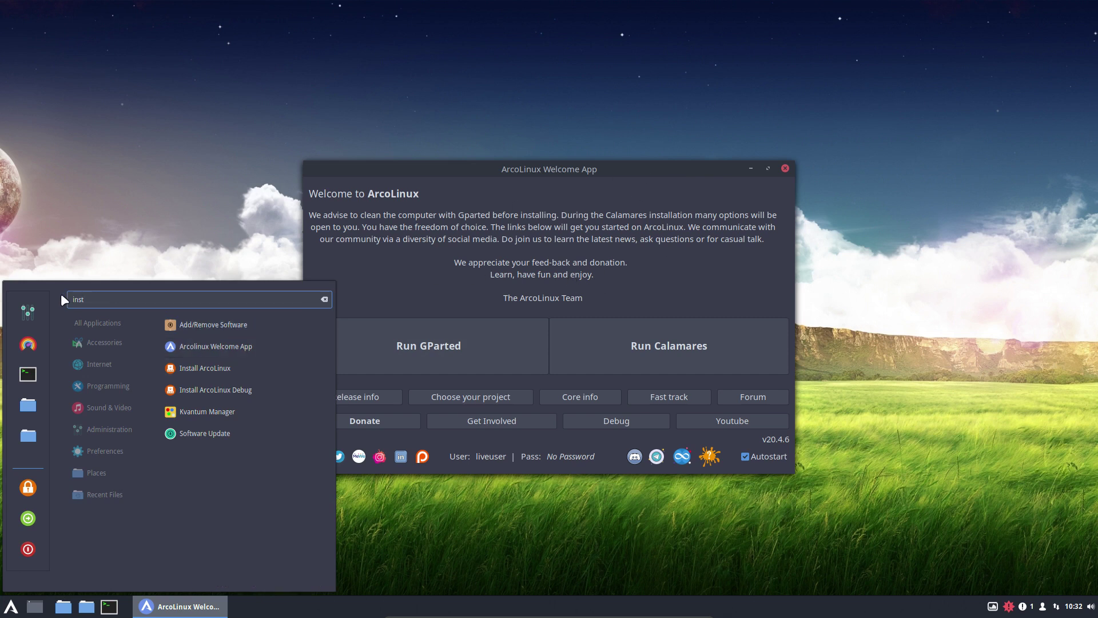
key("BackSpace")
key("BackSpace")
key("BackSpace")
type("zelc")
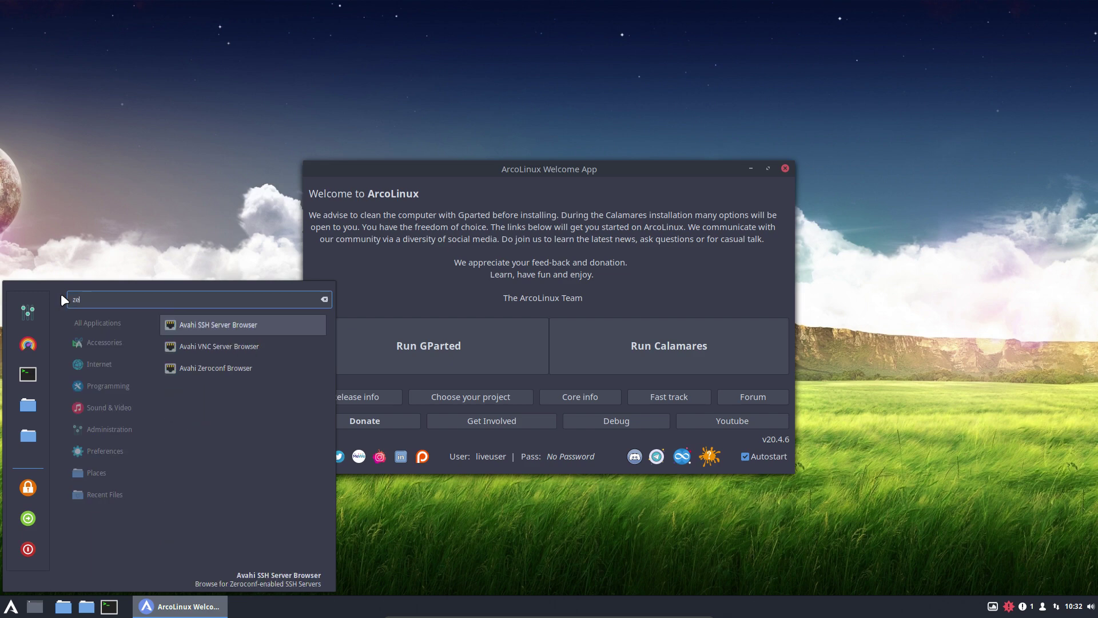
key("BackSpace")
key("BackSpace")
key("BackSpace")
key("BackSpace")
type("c")
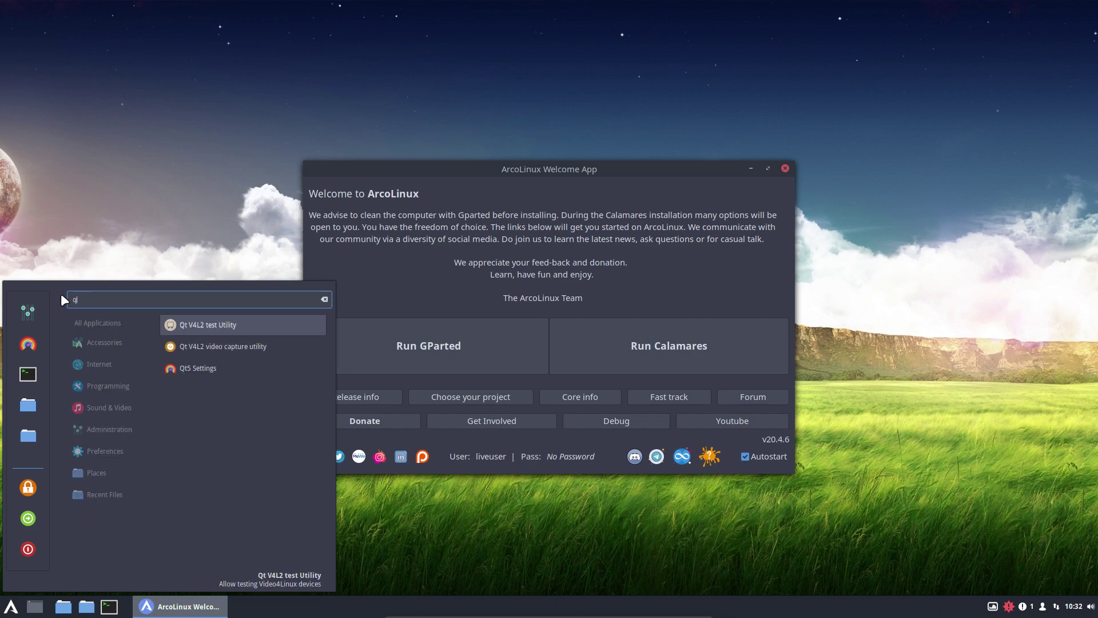
key("BackSpace")
type("well")
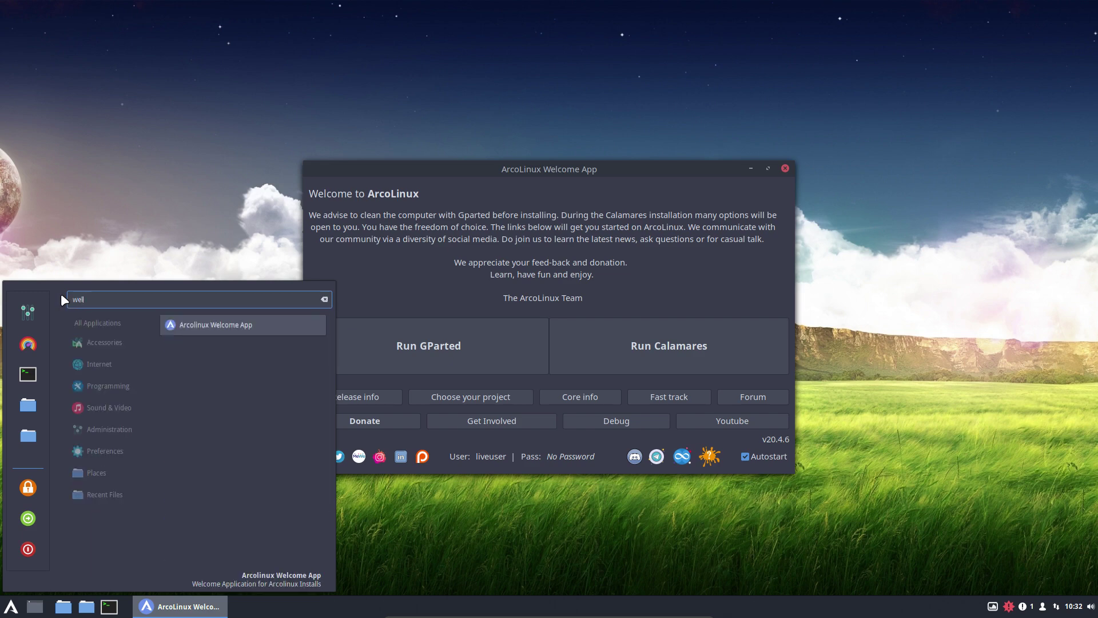
key("BackSpace")
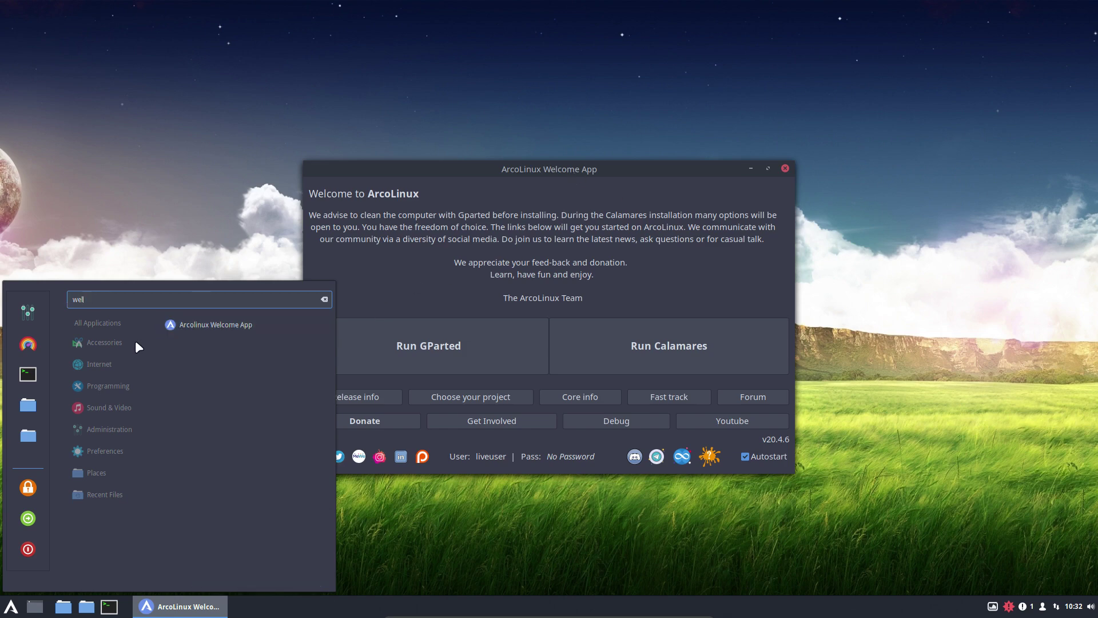
left_click(333, 196)
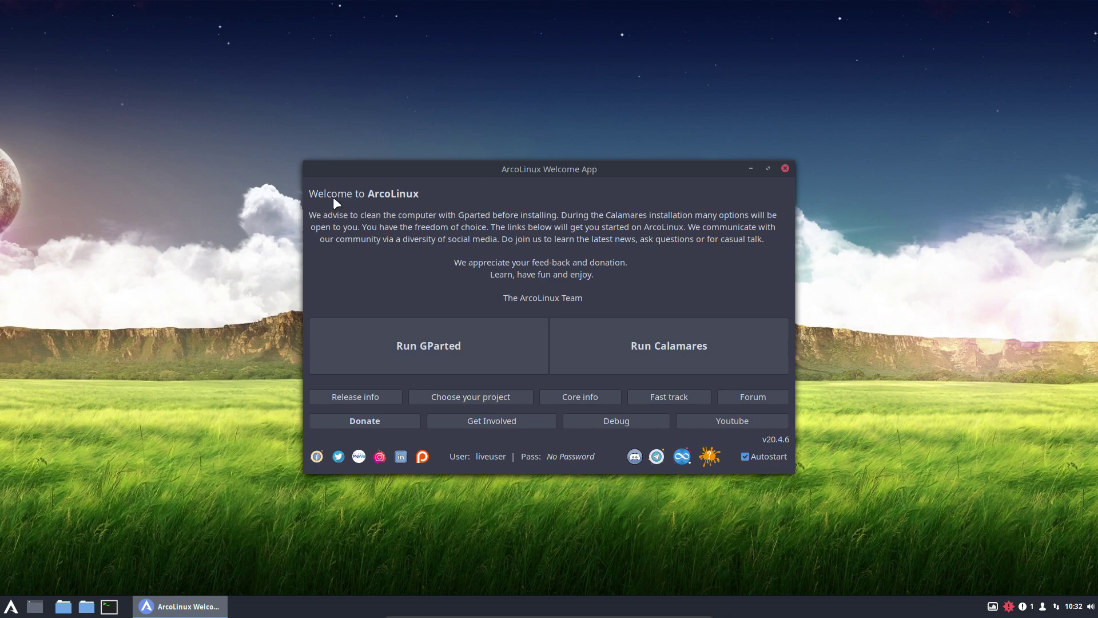
- Move the Welcome App to the right and launch a Termite terminal with Ctrl+Alt+T
left_click_drag(535, 170, 794, 157)
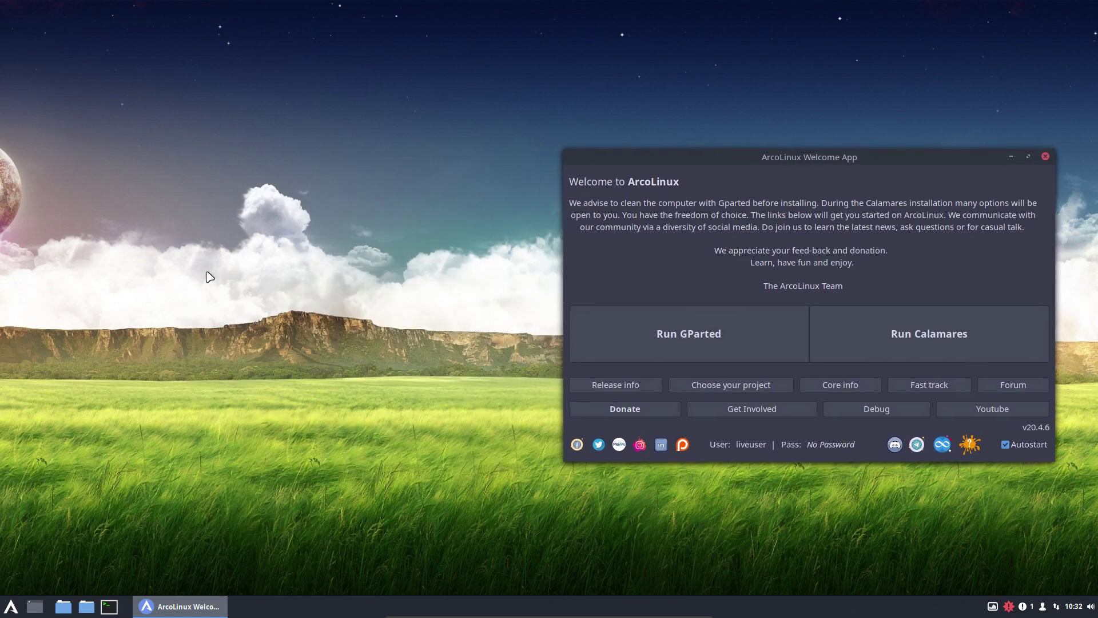
key("ctrl+alt+t")
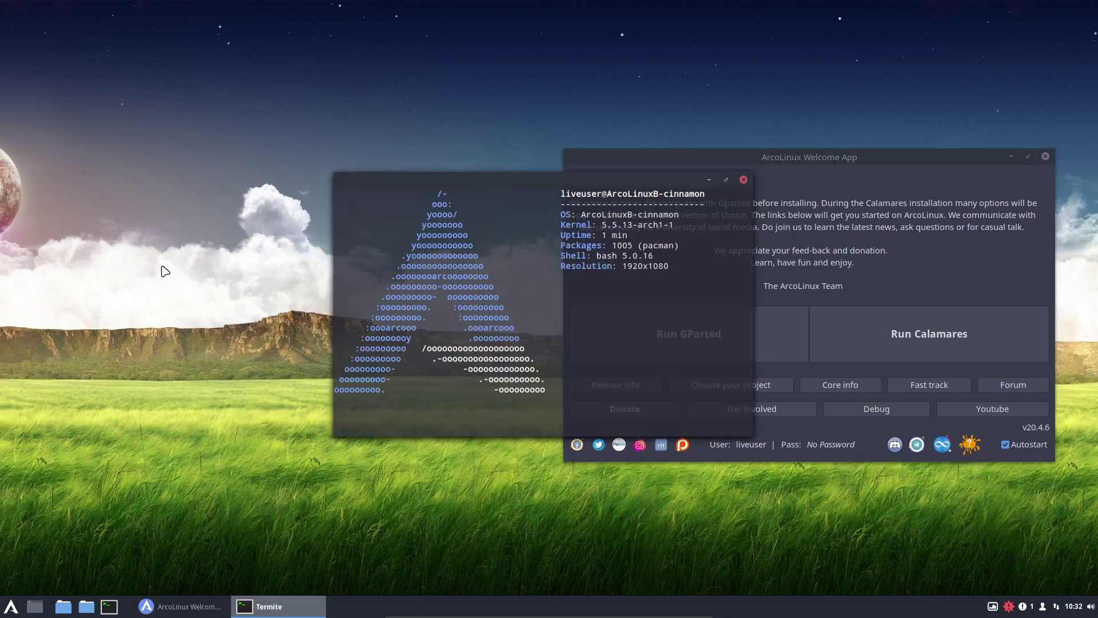
type("pkexec")
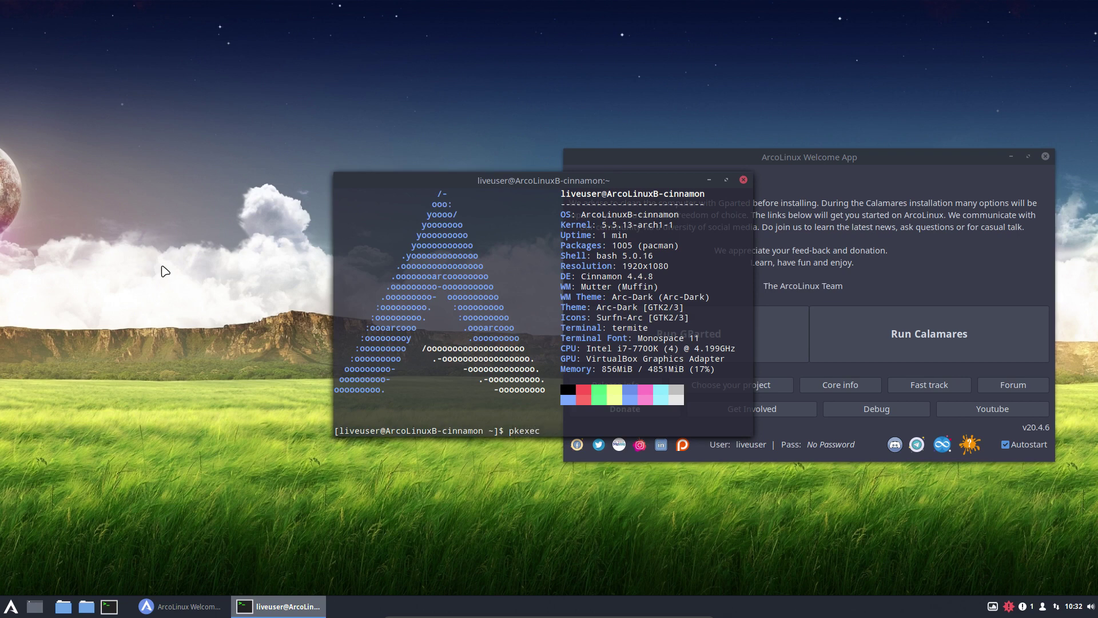
type("c")
type("al")
type("ama")
type("res")
- Close the terminal and move the Welcome App back toward the centre
left_click(743, 179)
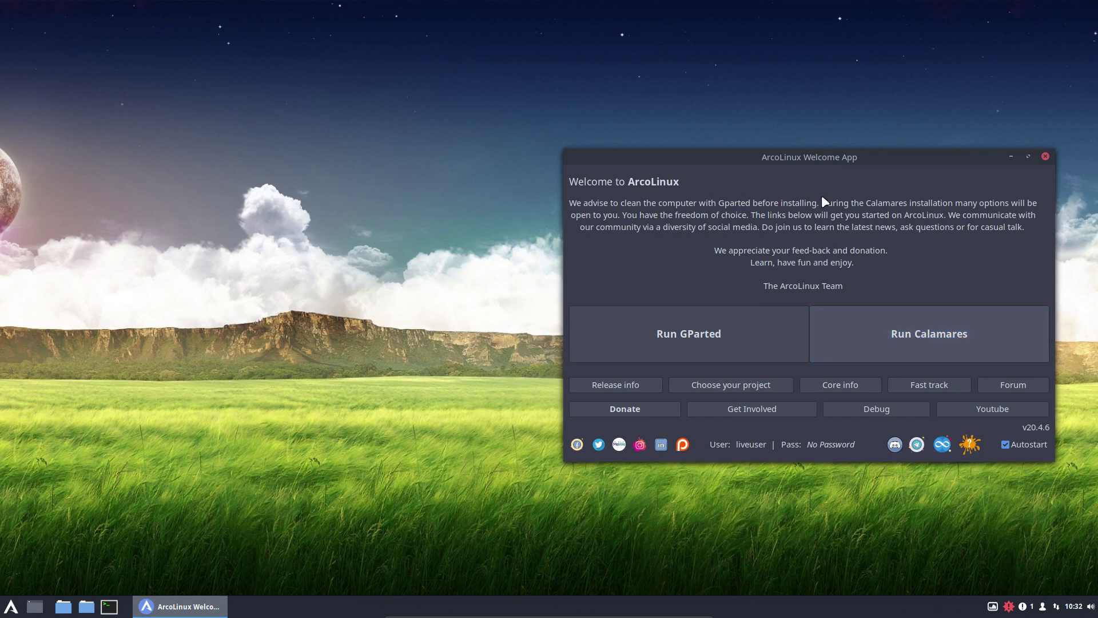
left_click_drag(828, 155, 601, 147)
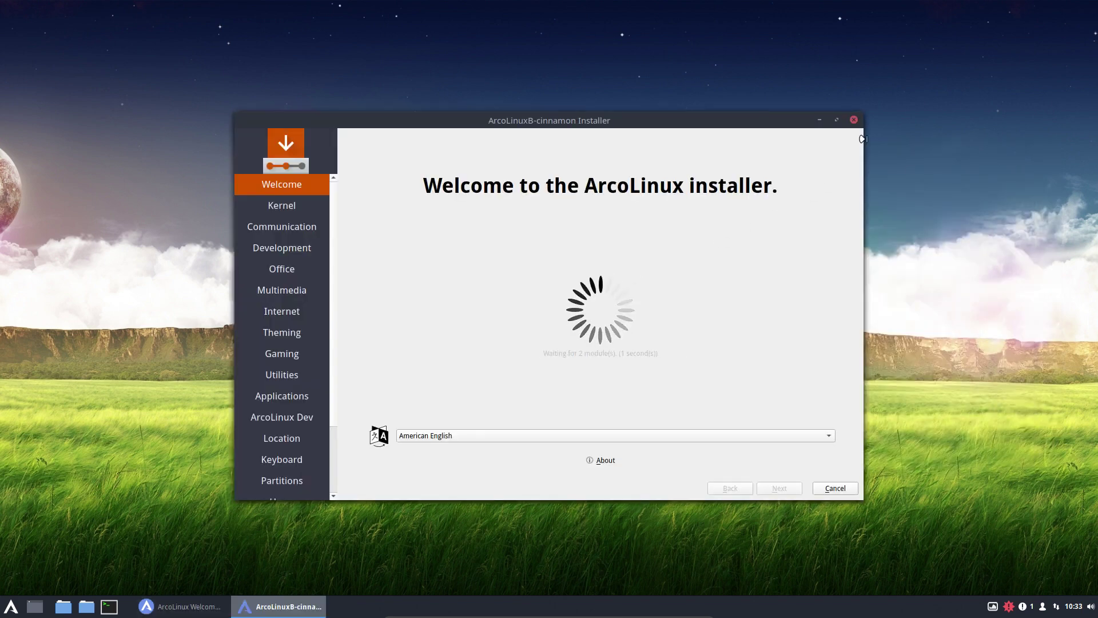
- Cancel the Calamares installation, confirm with Yes, and launch GParted from the Welcome App
left_click(834, 489)
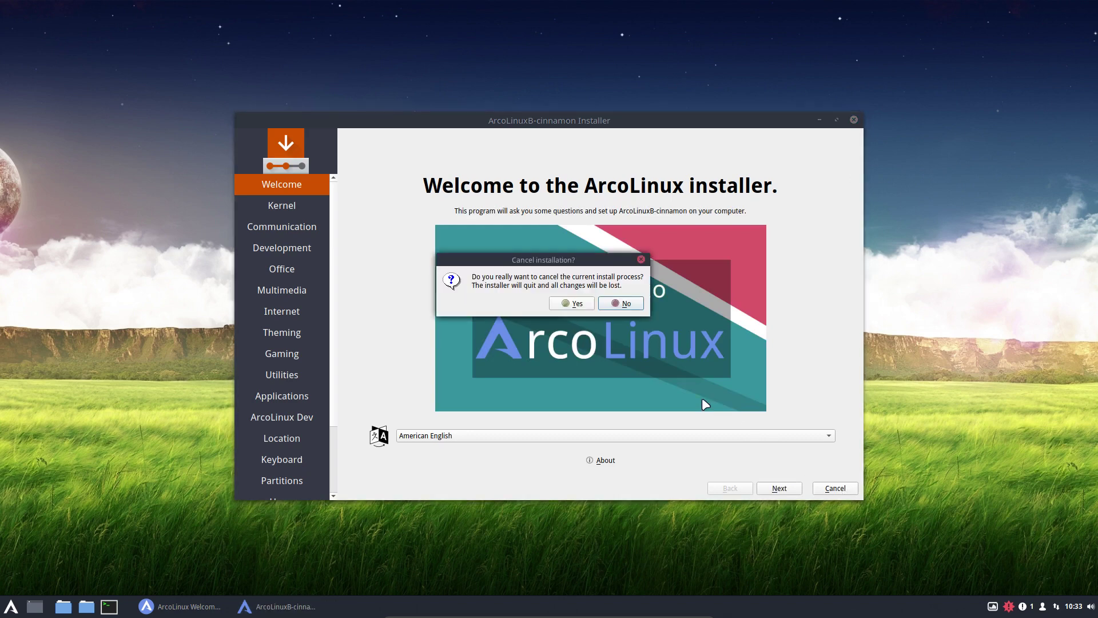
left_click(577, 303)
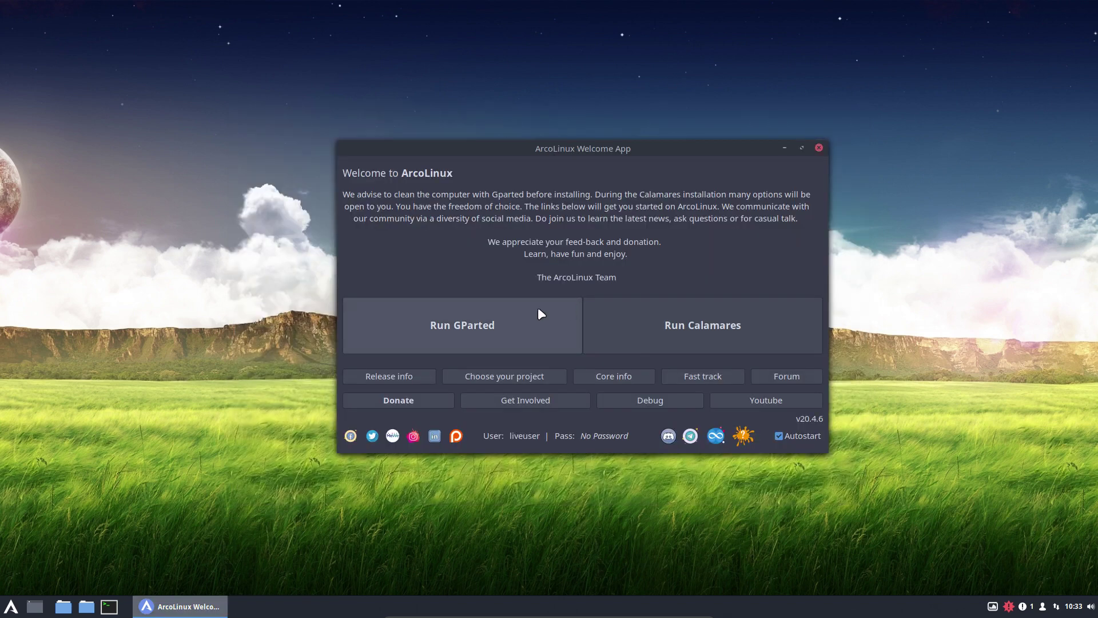
left_click(458, 319)
- Select the unallocated space on /dev/sda, then close GParted to return to the Welcome App
left_click(470, 277)
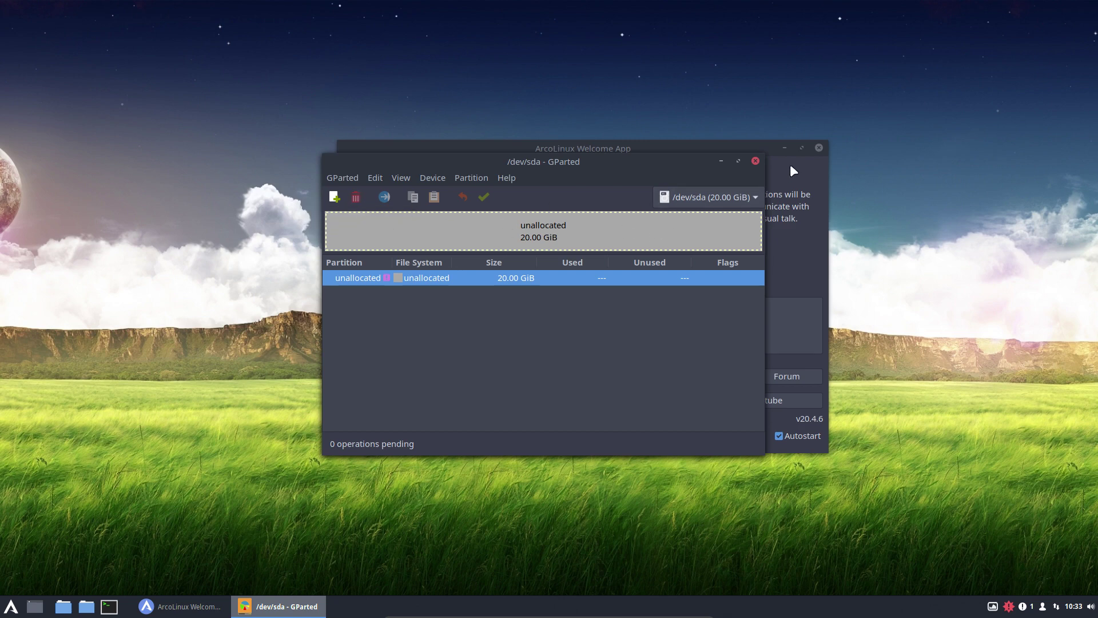
left_click(755, 162)
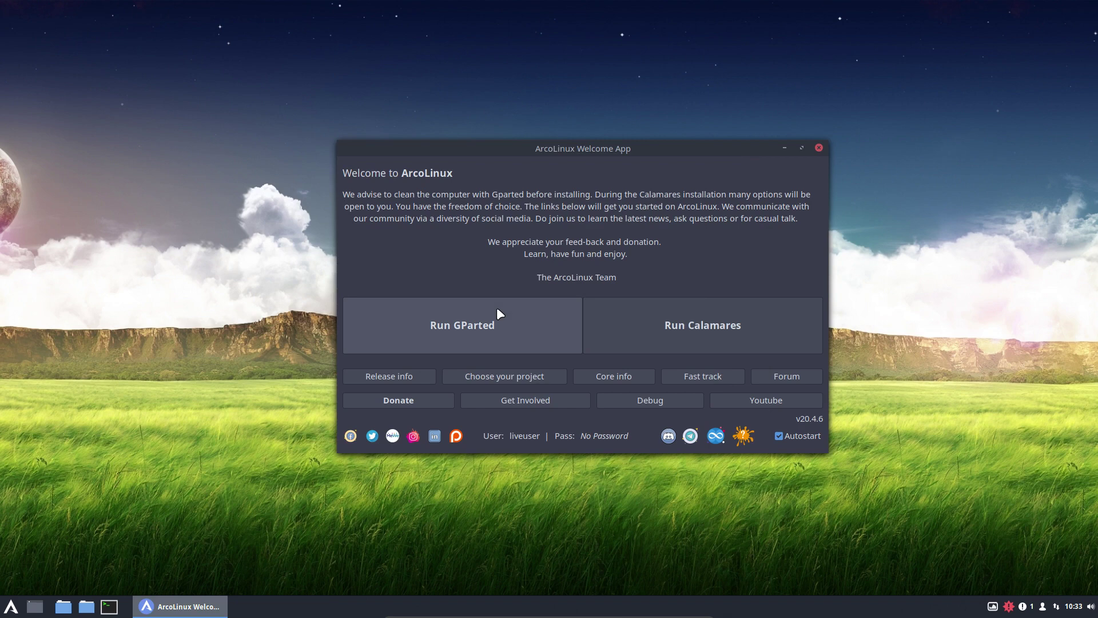
- Launch Calamares from the Welcome App and review its About version dialog twice, dismissing it with OK
left_click(711, 317)
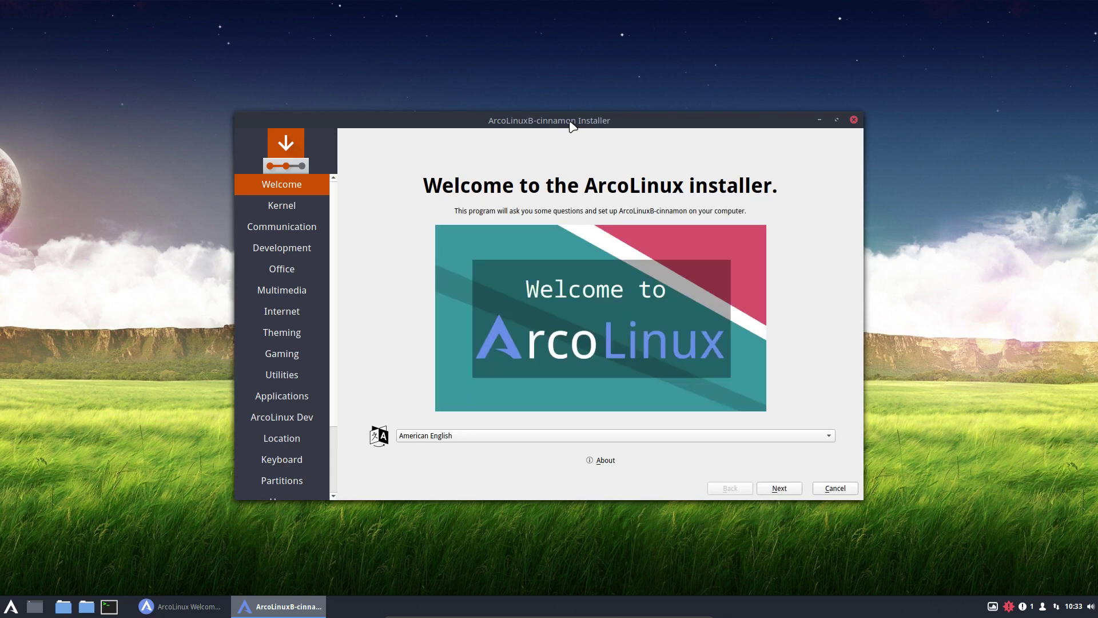
left_click(603, 460)
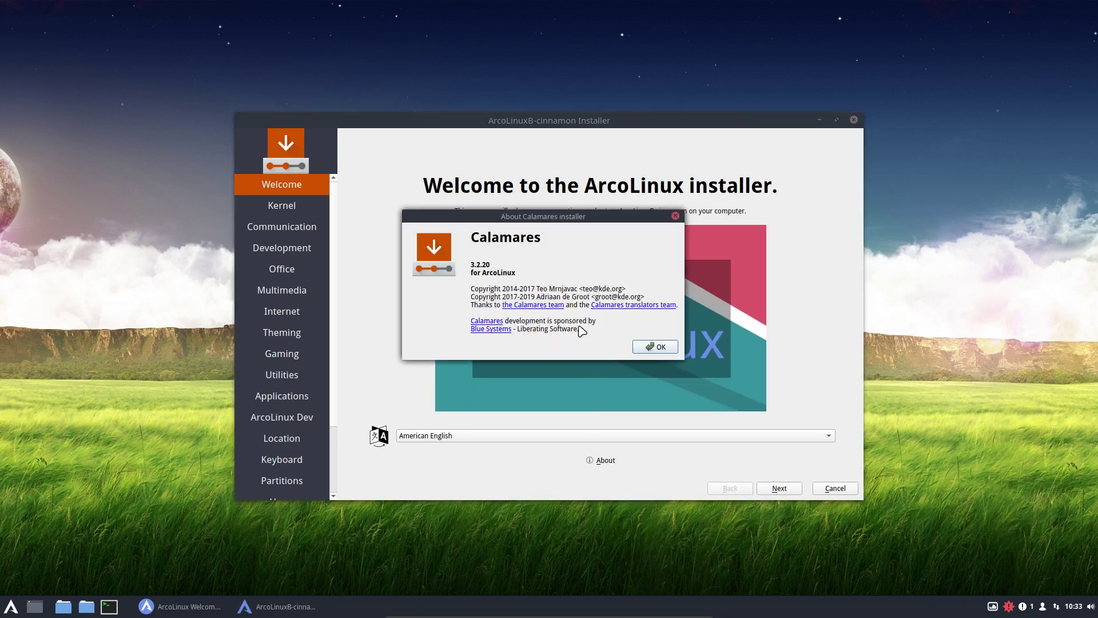
left_click(656, 347)
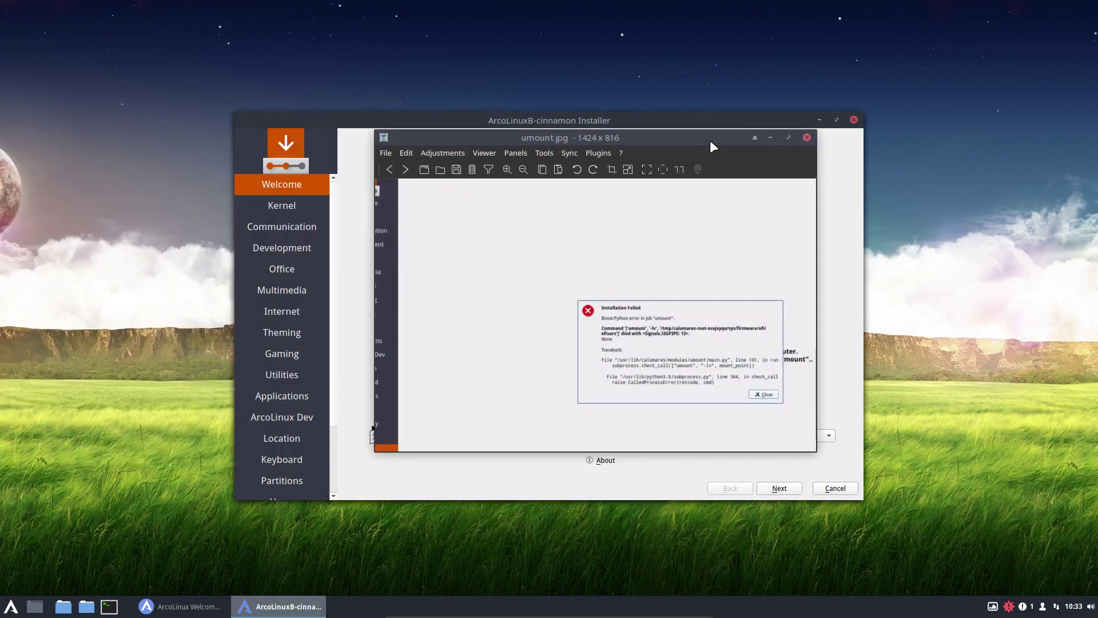
scroll(645, 336, "up", 4)
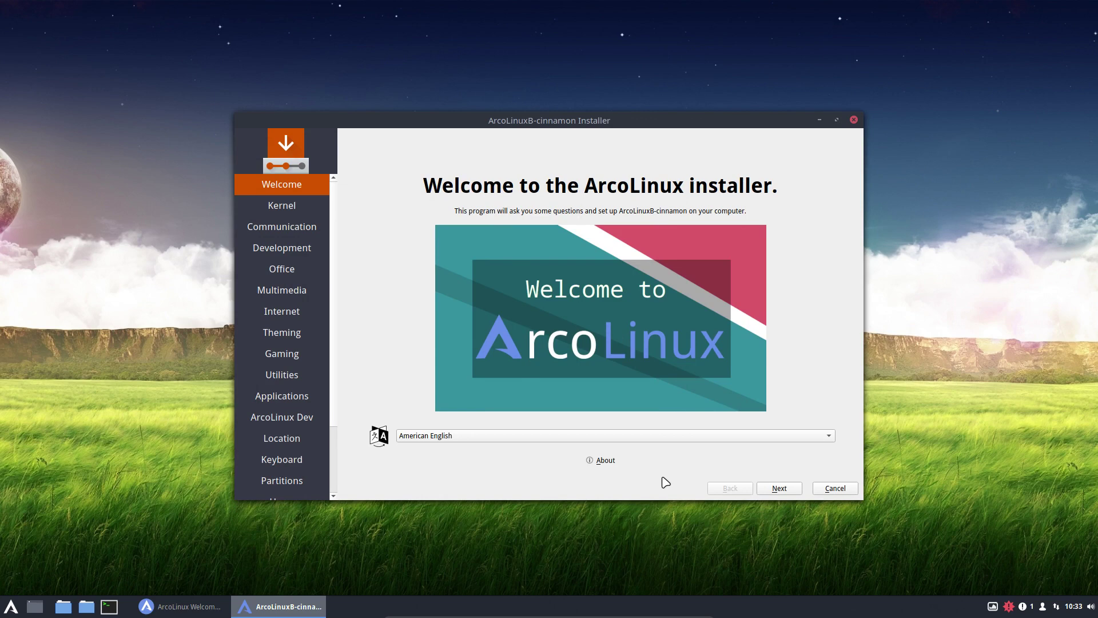
left_click(601, 461)
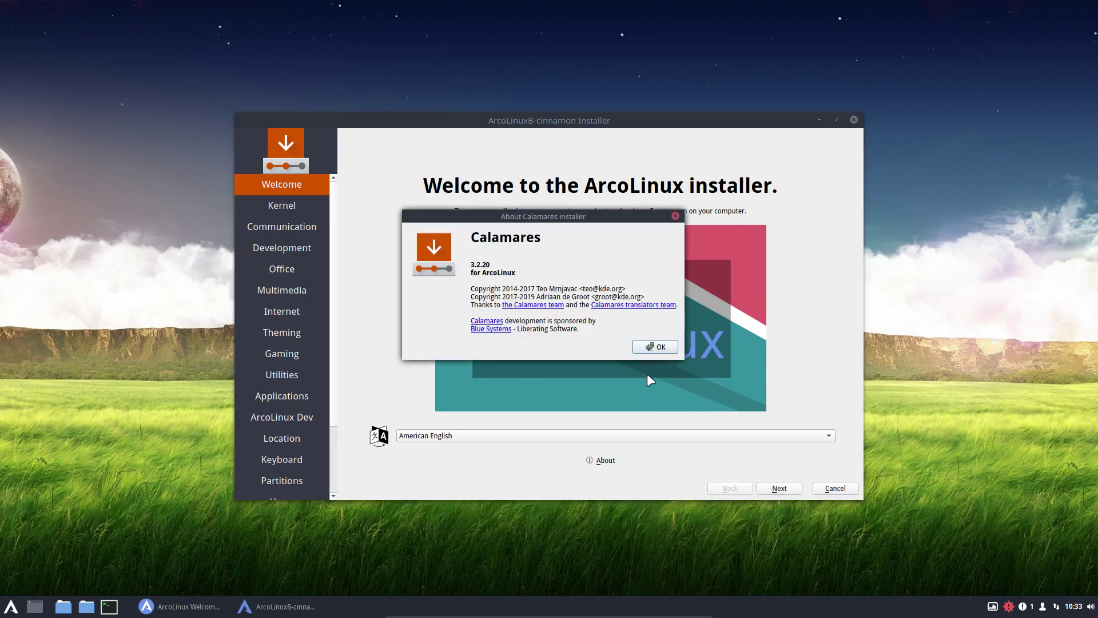
left_click(657, 348)
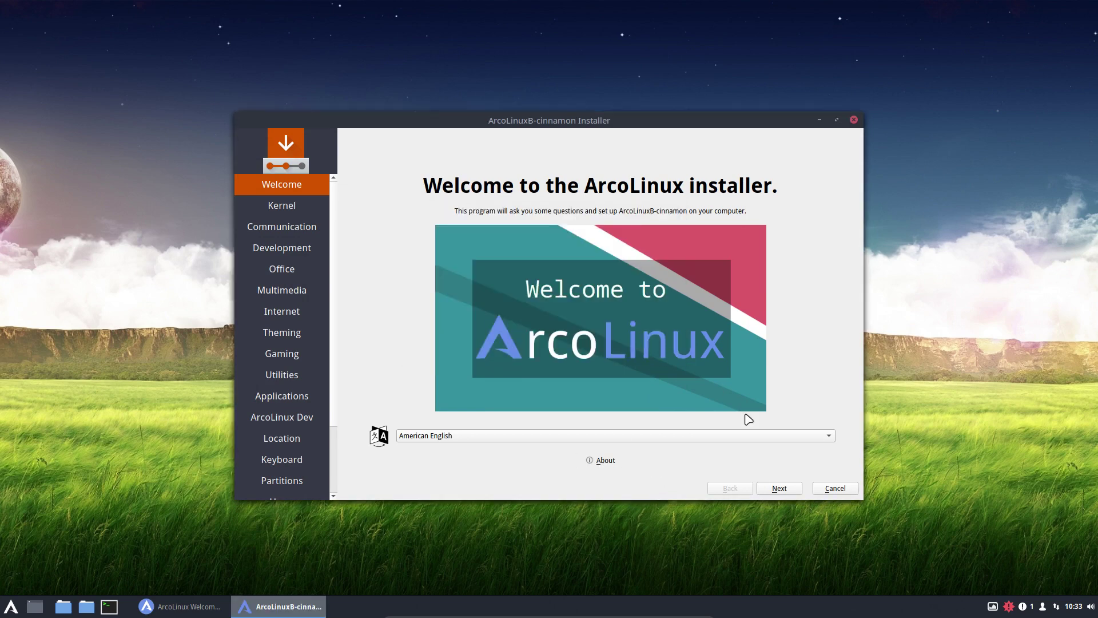
- Advance to the Kernel page and tick the Linux-lts kernel for installation
left_click(779, 488)
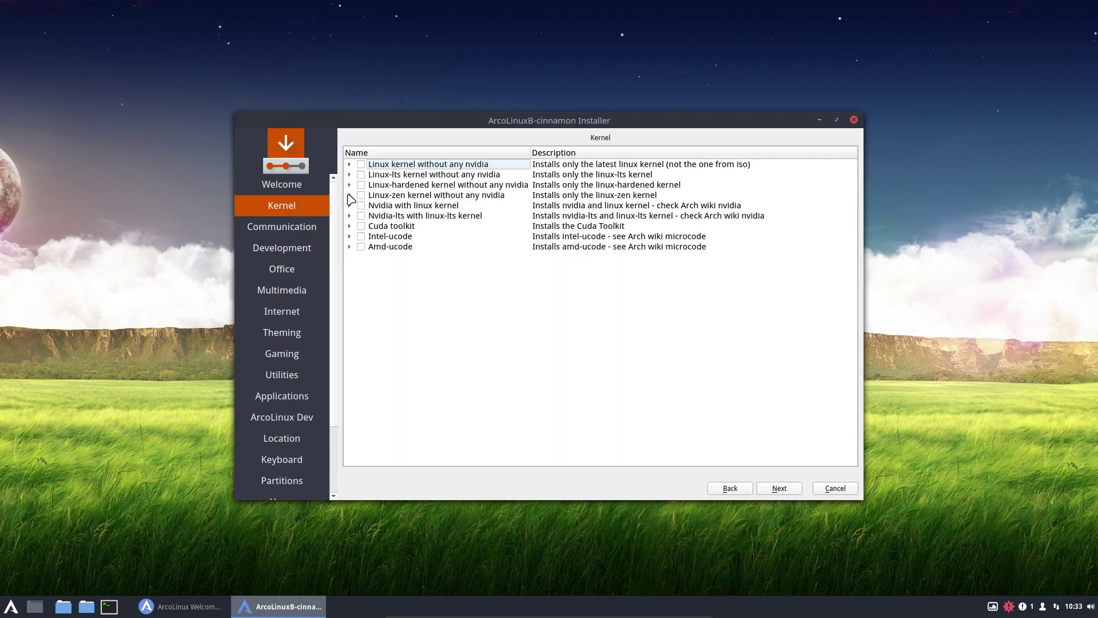
left_click(420, 196)
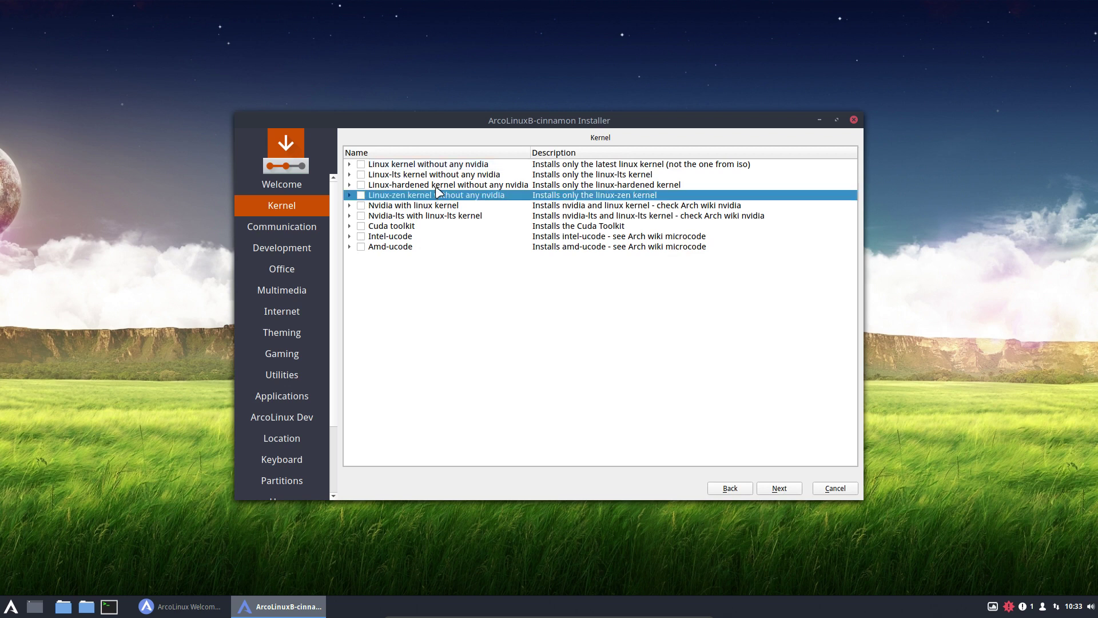
left_click(439, 186)
left_click(439, 176)
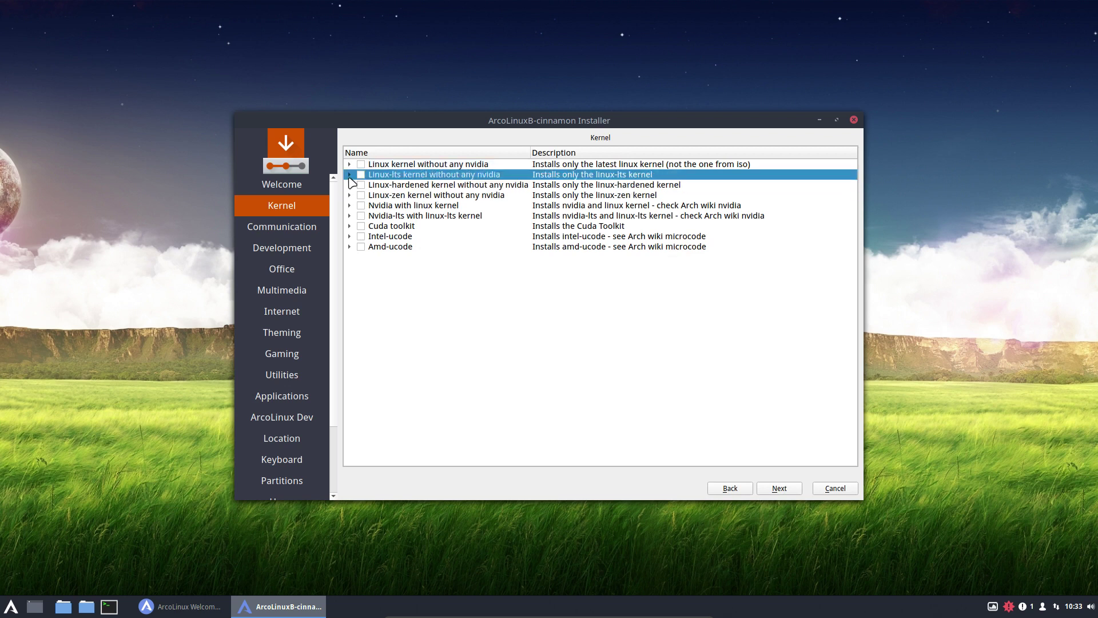
left_click(360, 175)
- Move to the Communication page and back to the kernel choices to recheck them
left_click(780, 489)
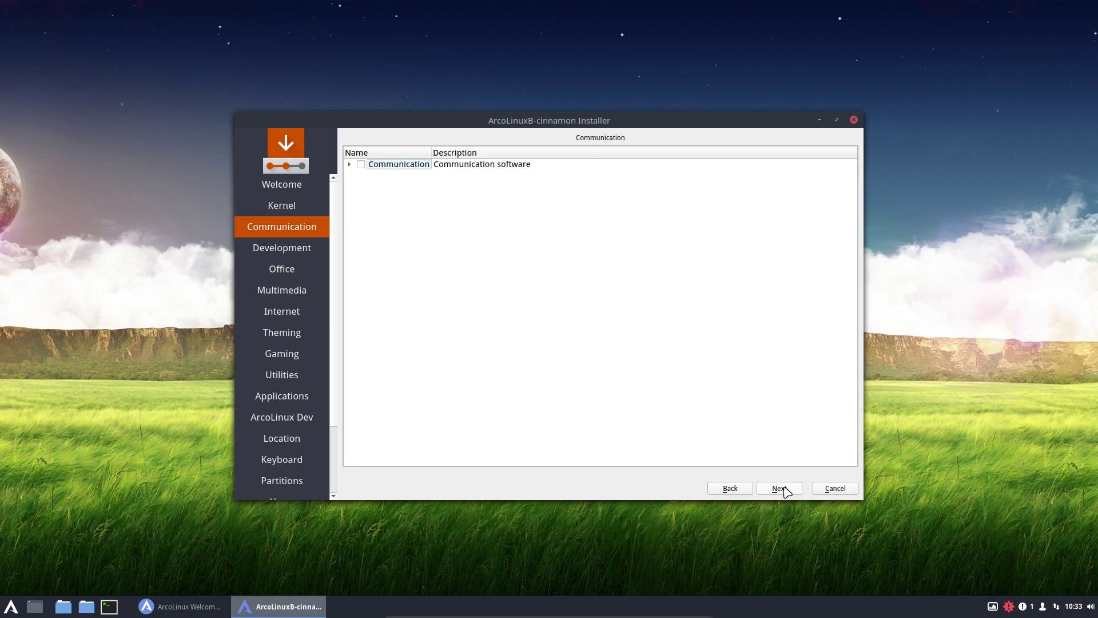
left_click(731, 488)
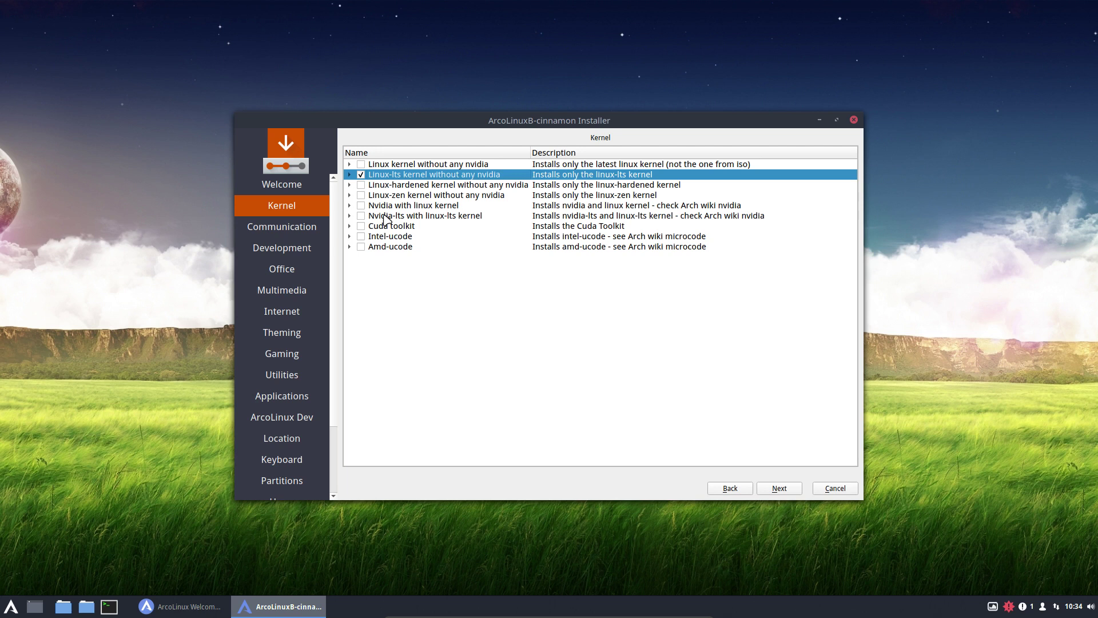
- On the Communication page, tick discord and telegram-desktop for installation
left_click(776, 490)
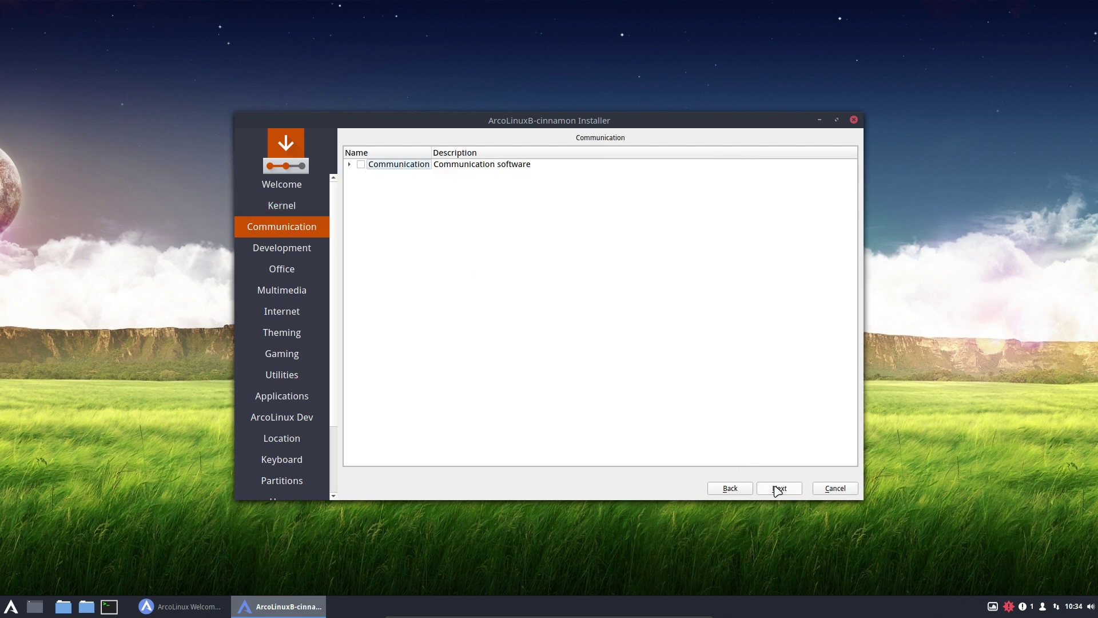
left_click(349, 164)
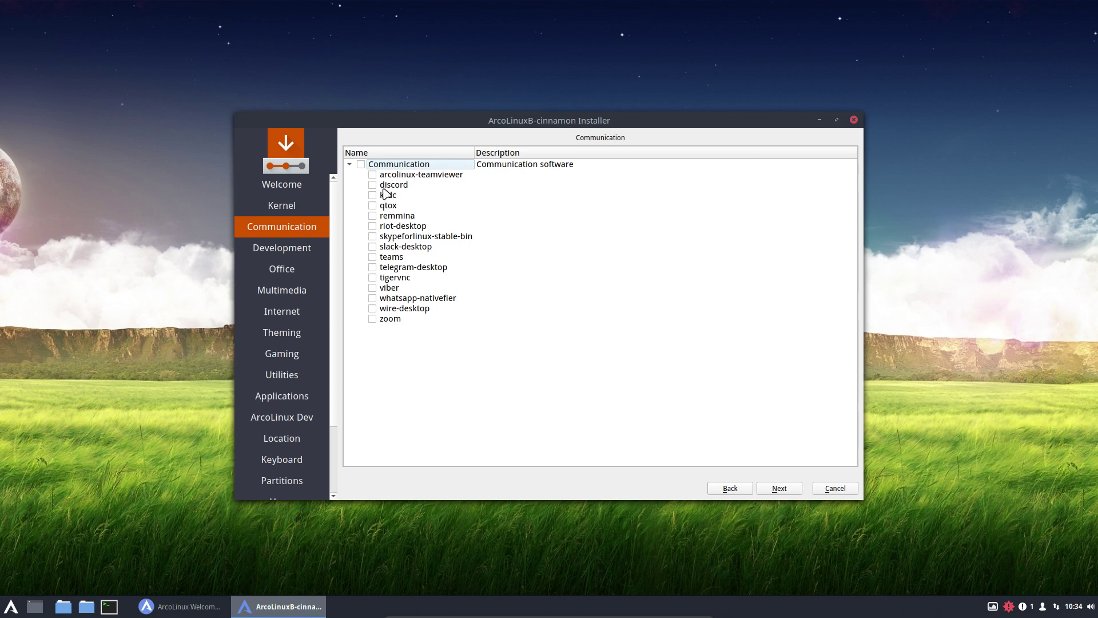
left_click(373, 185)
left_click(372, 267)
- Browse the Development package list without changes and continue to the Office page
left_click(779, 488)
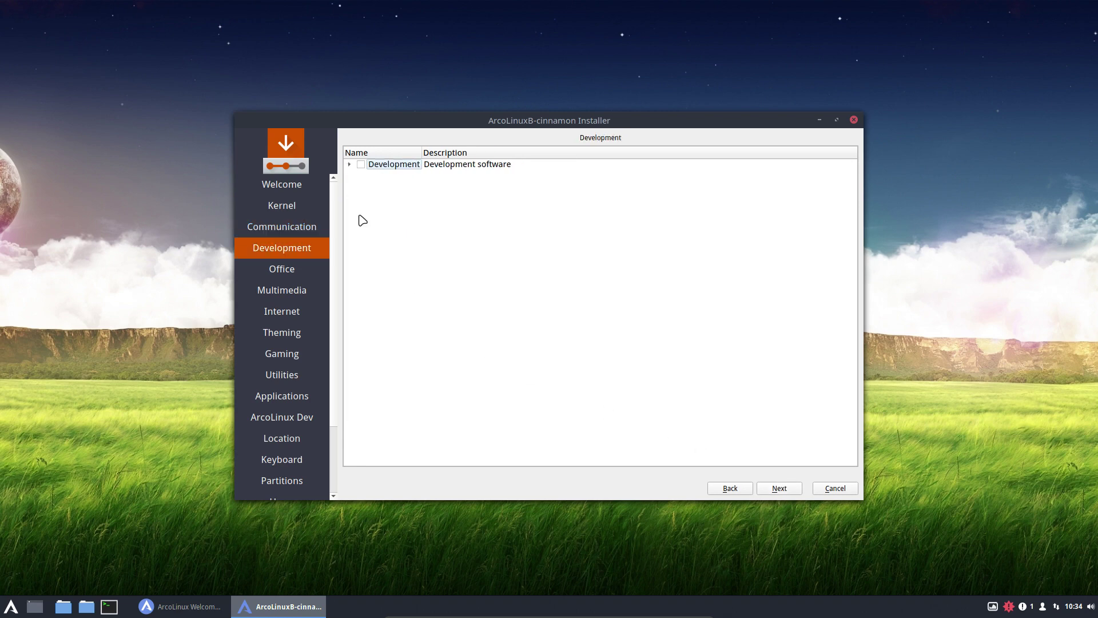
left_click(349, 164)
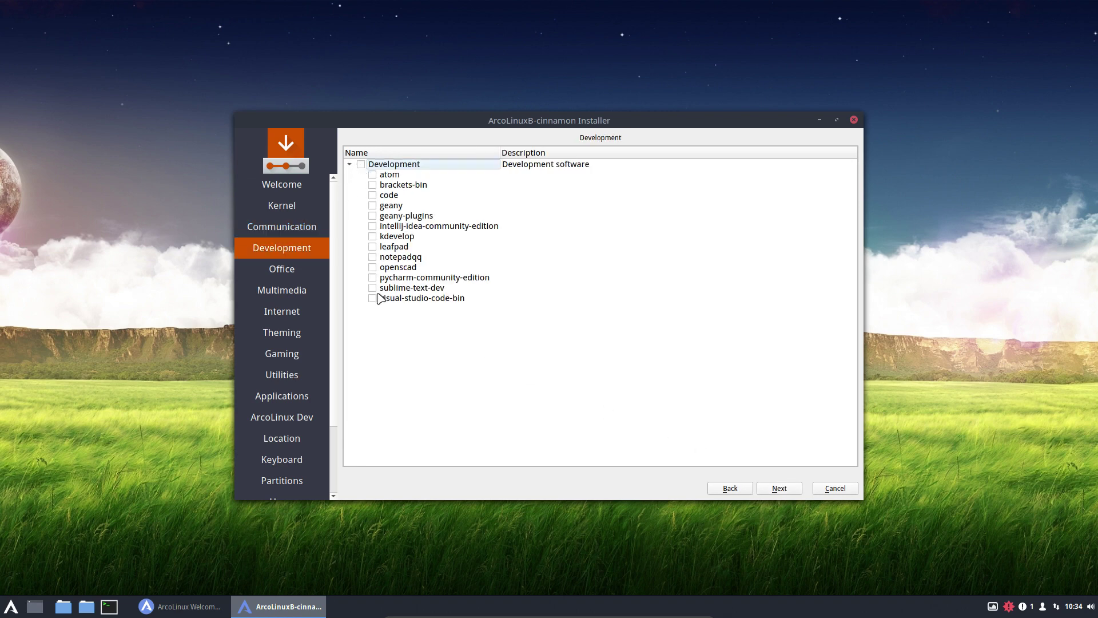
left_click(775, 492)
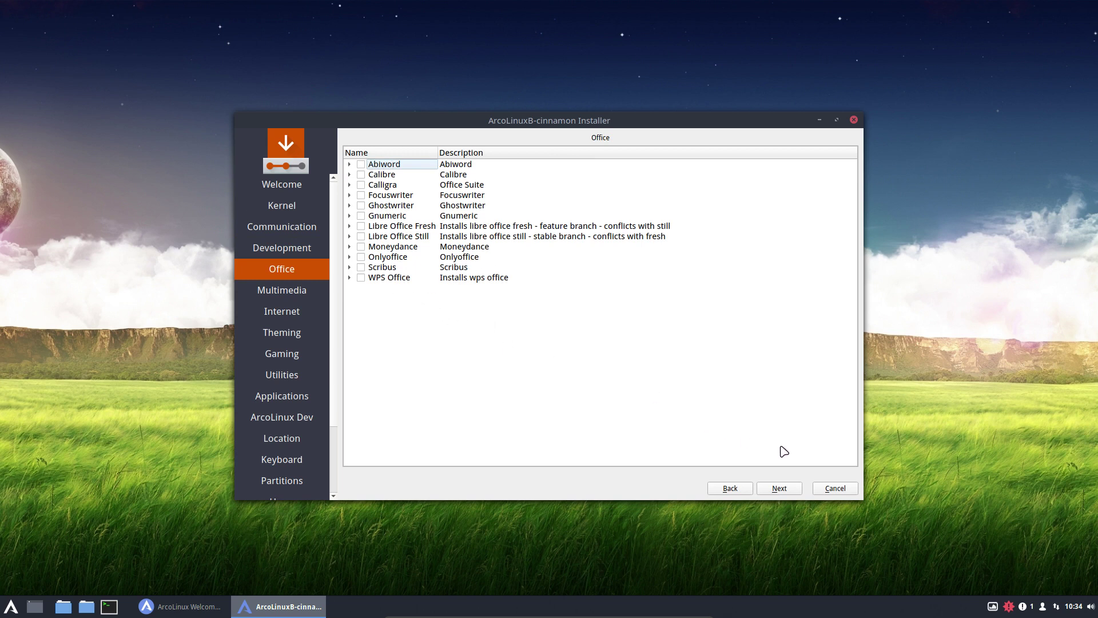
- Expand the Multimedia package list without ticking anything, then expand the Internet package list
left_click(784, 491)
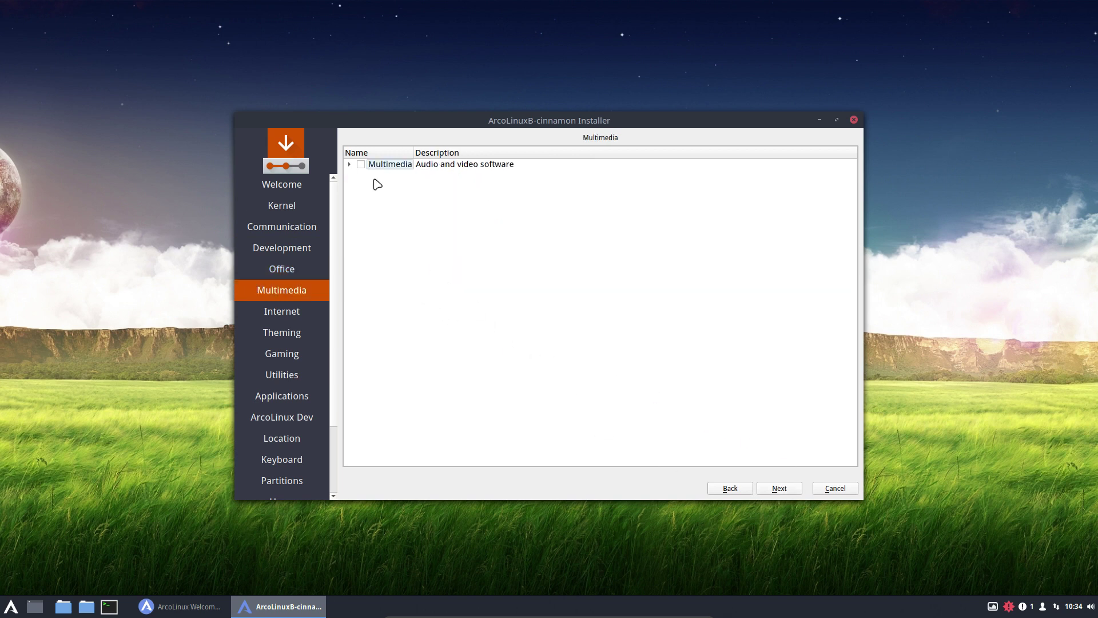
left_click(350, 164)
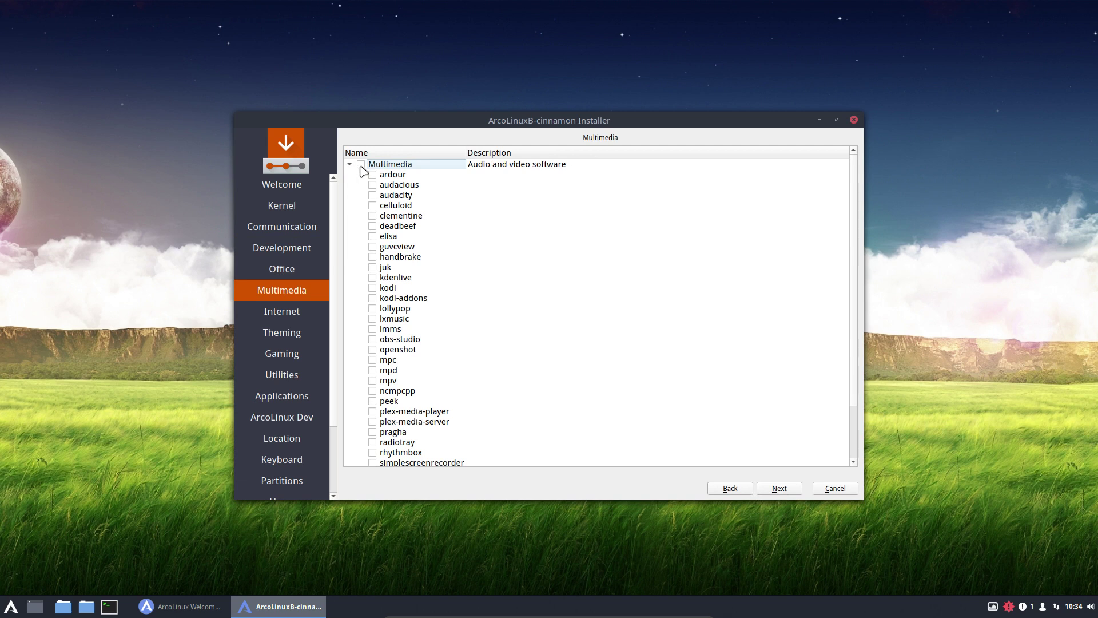
scroll(385, 330, "down", 2)
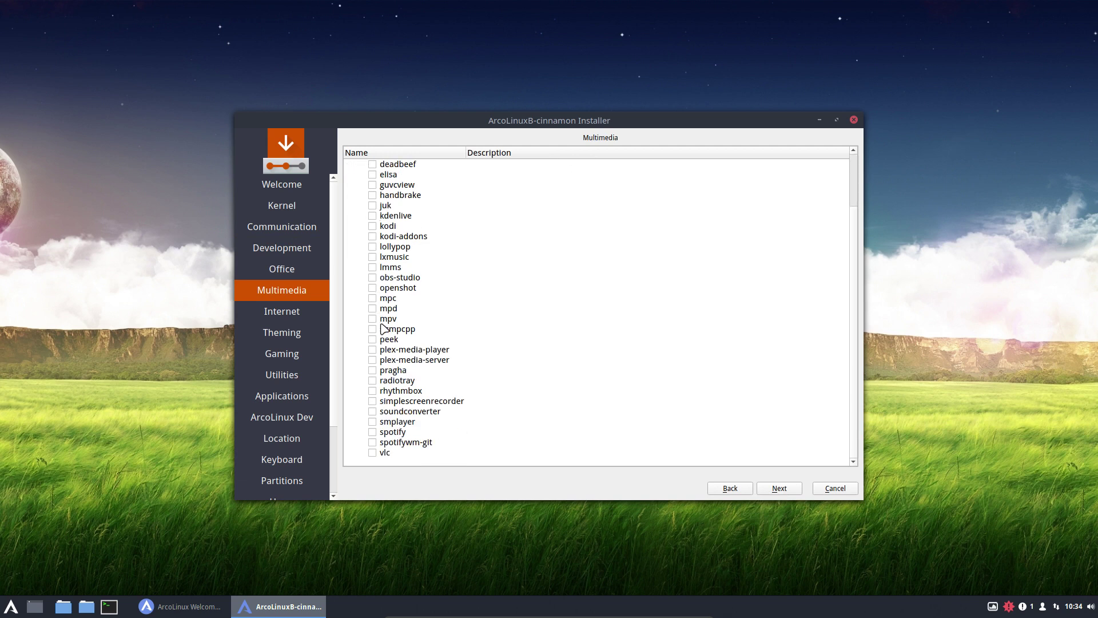
left_click(784, 490)
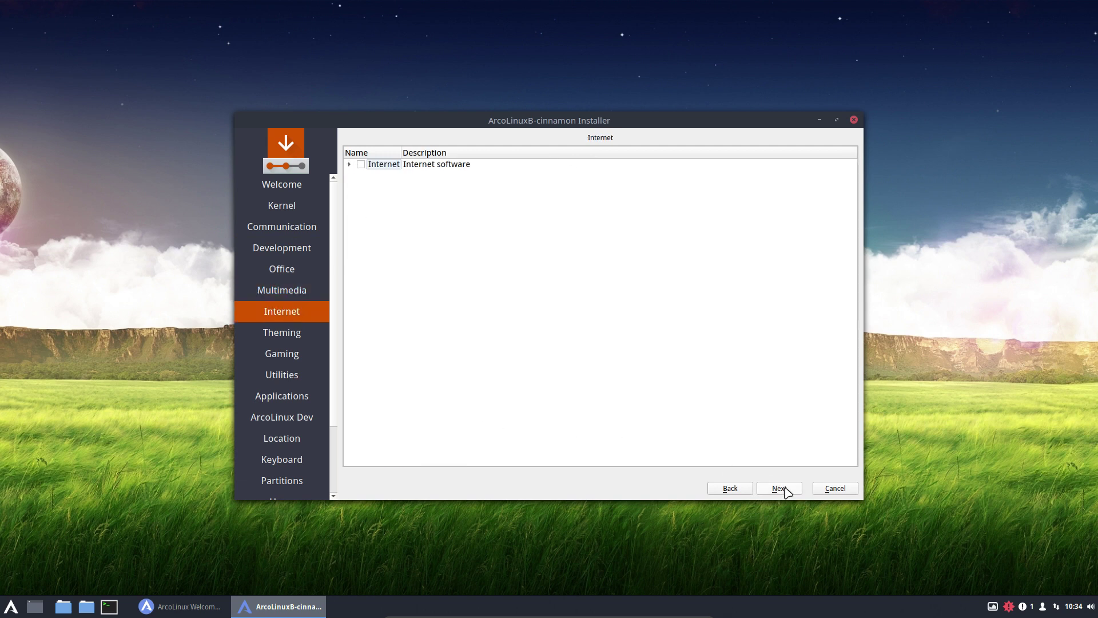
left_click(350, 164)
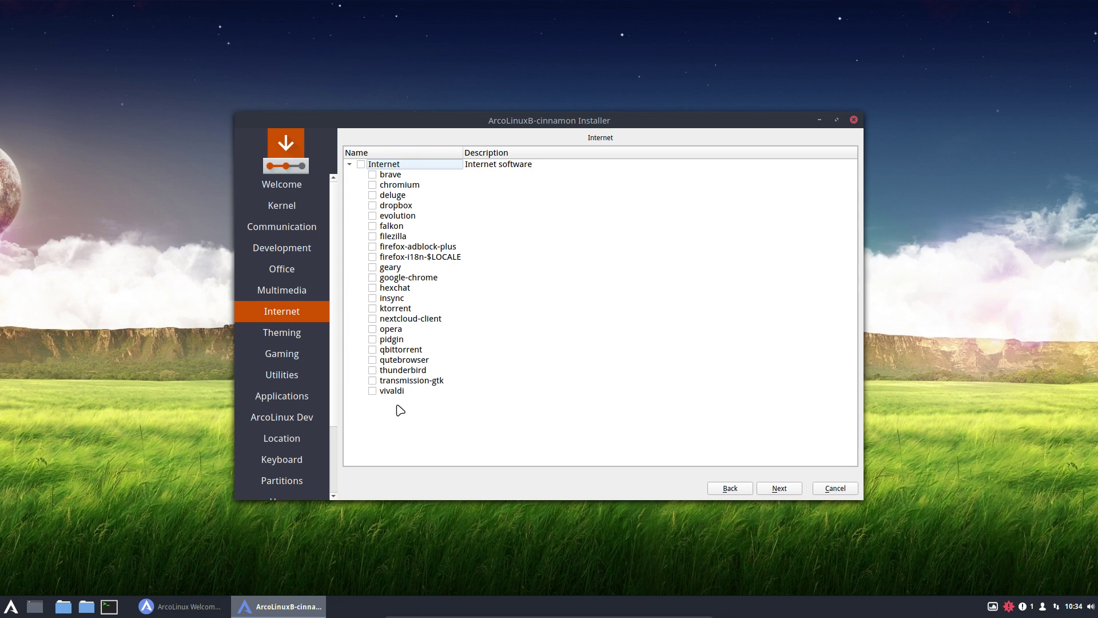
- Review the Theming packages without selecting any and continue to the Gaming page
left_click(778, 490)
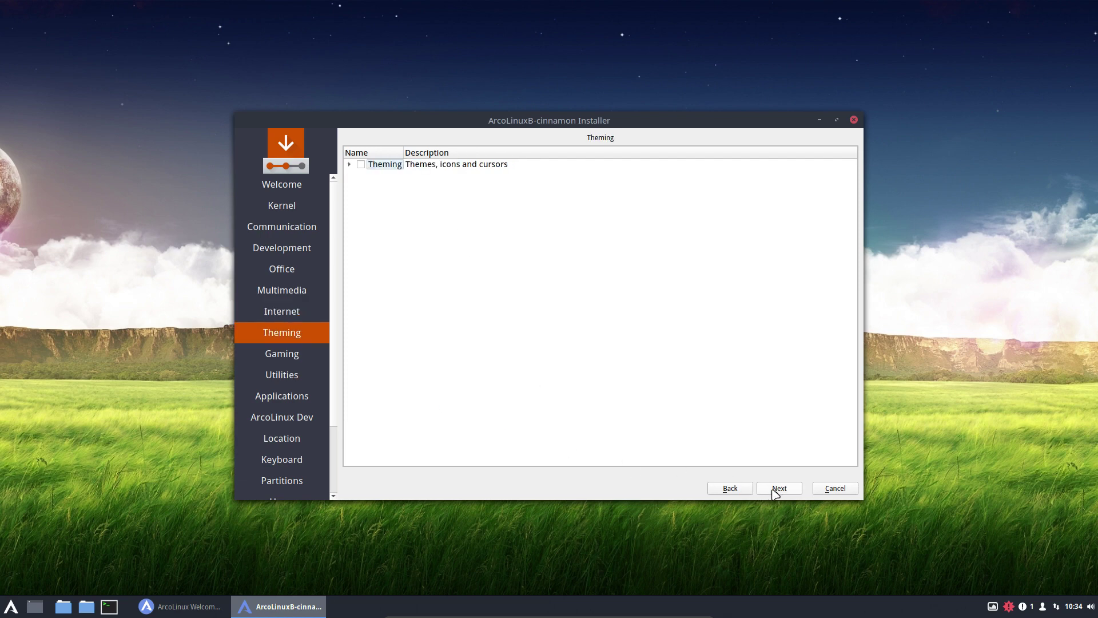
left_click(349, 166)
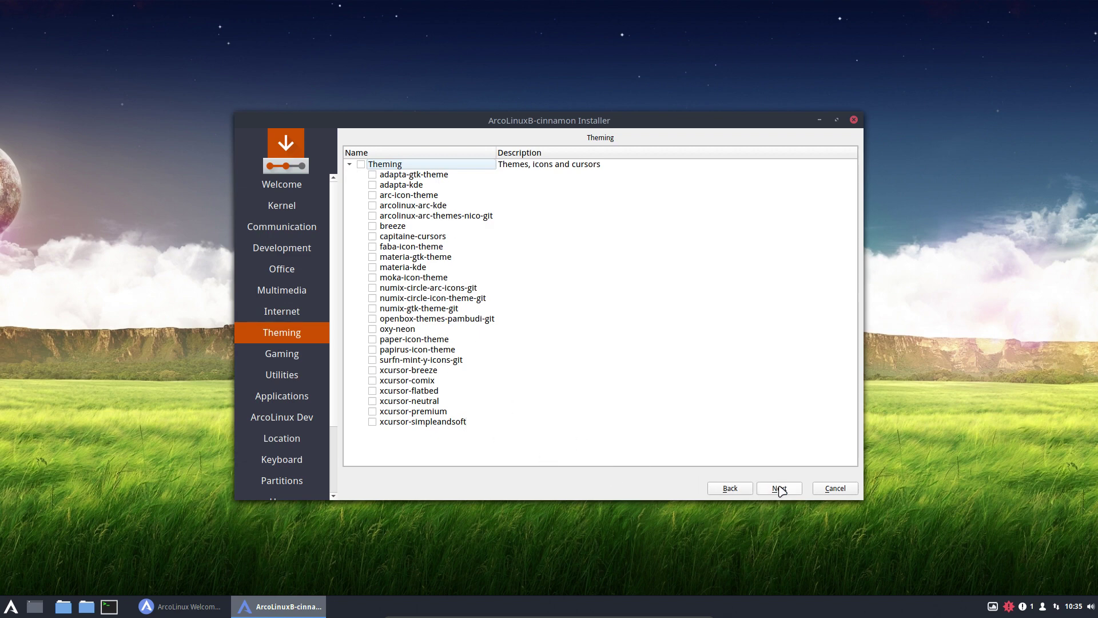
left_click(779, 488)
- Expand Games and leave arcolinux-meta-steam unselected after toggling it on and off
left_click(349, 164)
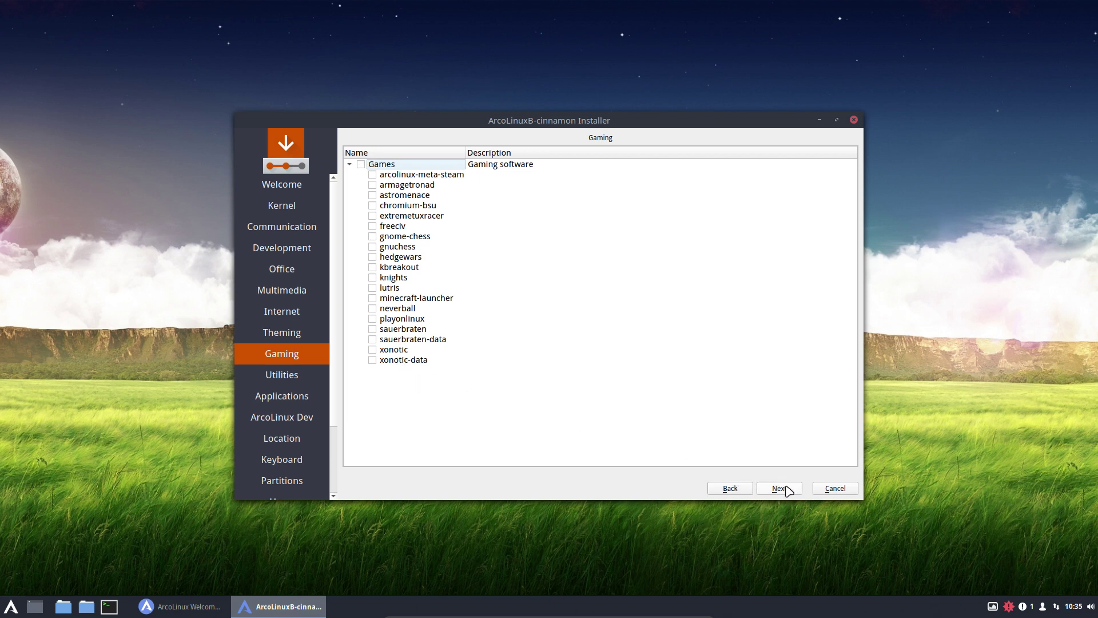
left_click(429, 175)
left_click(371, 175)
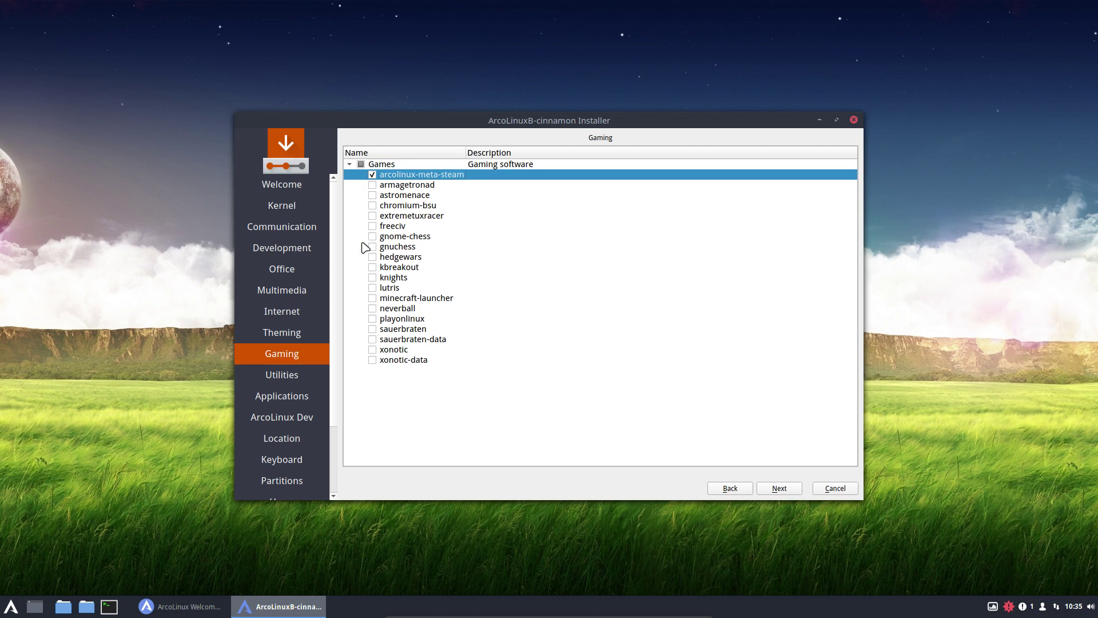
left_click(372, 175)
- Look through the Utilities package group without choosing anything and continue to Applications
left_click(783, 490)
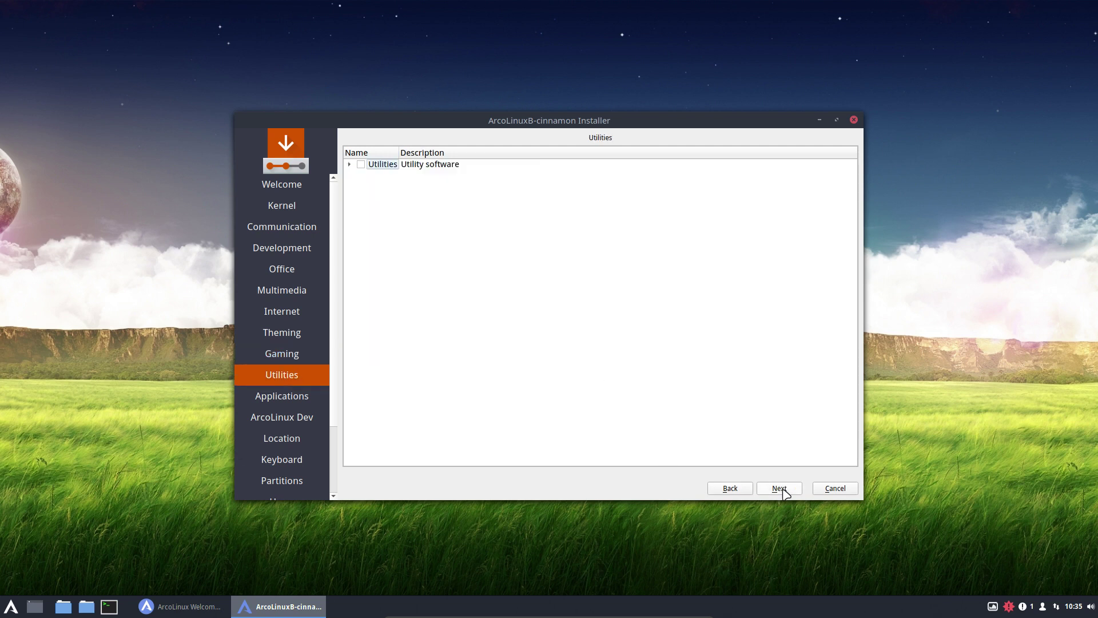
left_click(350, 164)
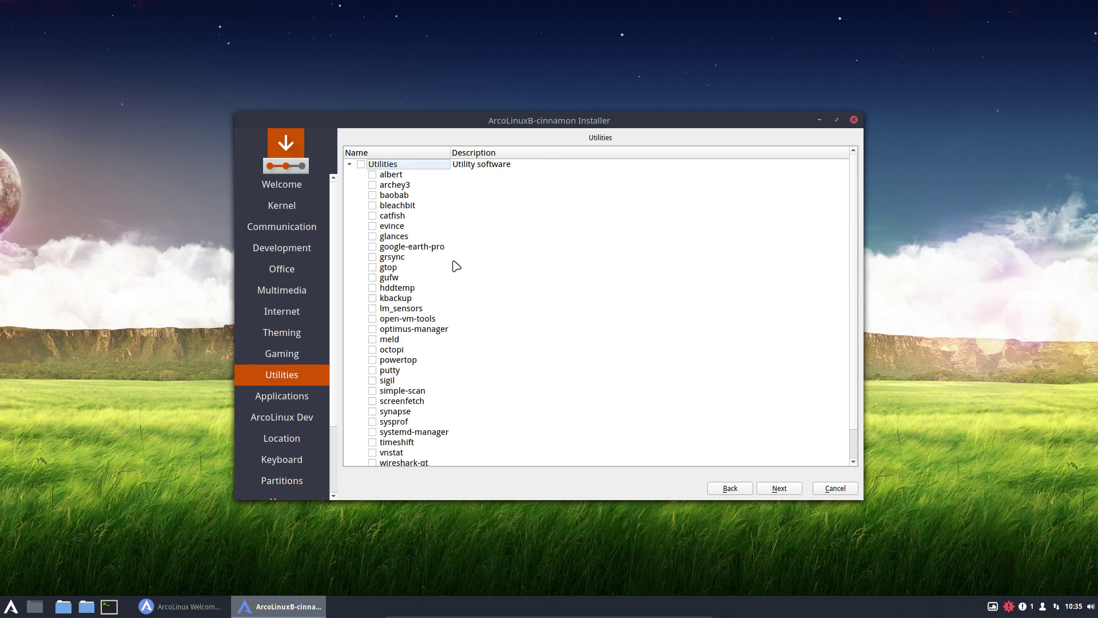
left_click(784, 491)
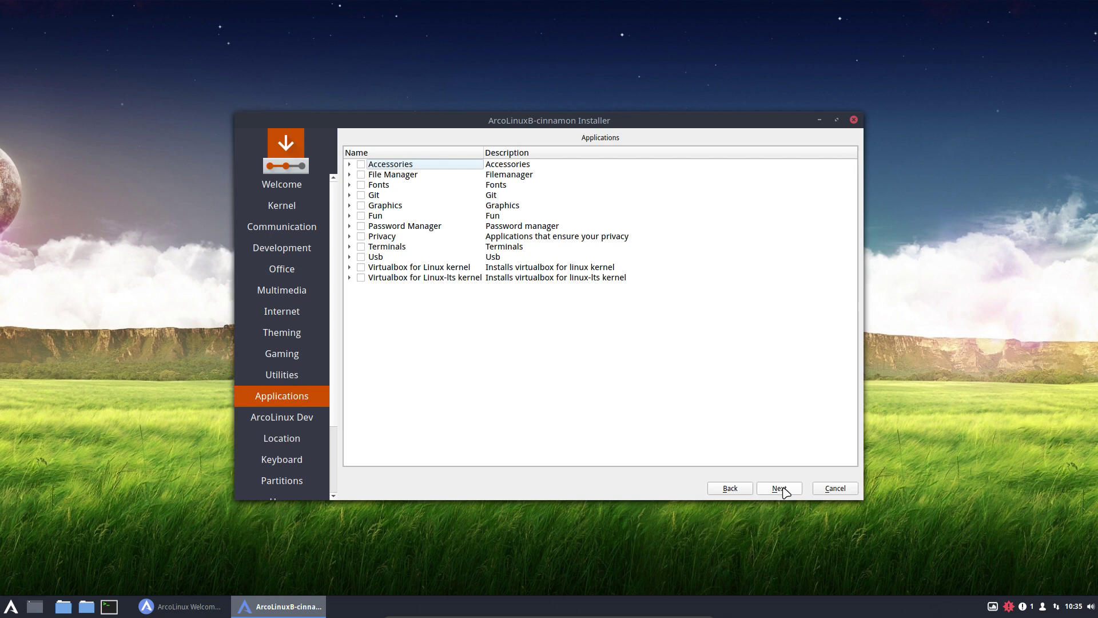
- Expand the Fonts, Graphics, Fun and Terminals groups without selecting any packages
left_click(350, 184)
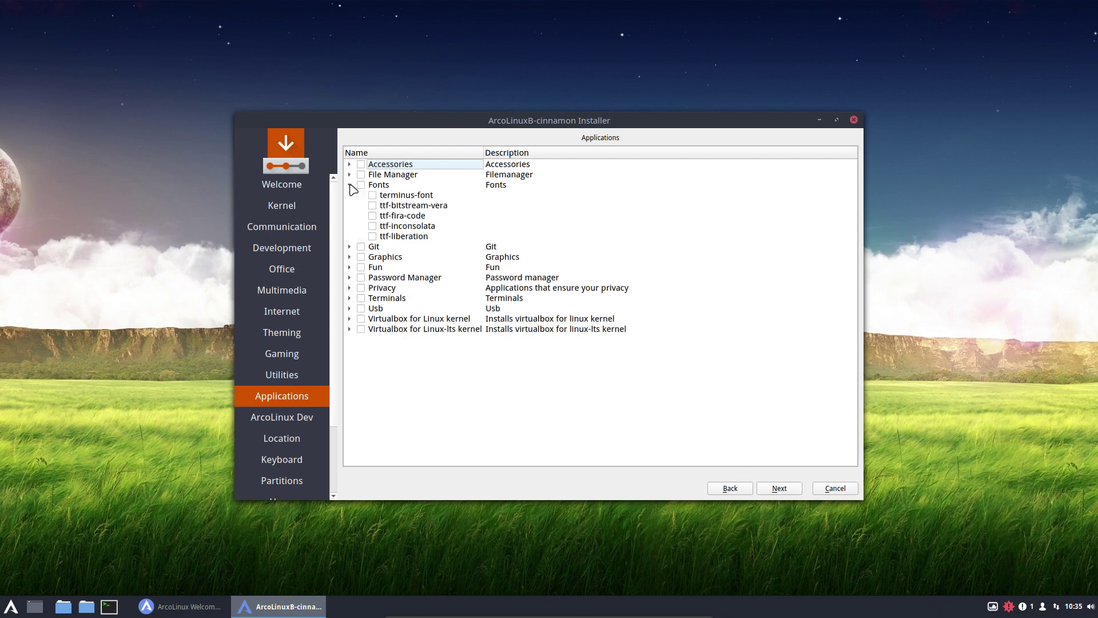
left_click(349, 257)
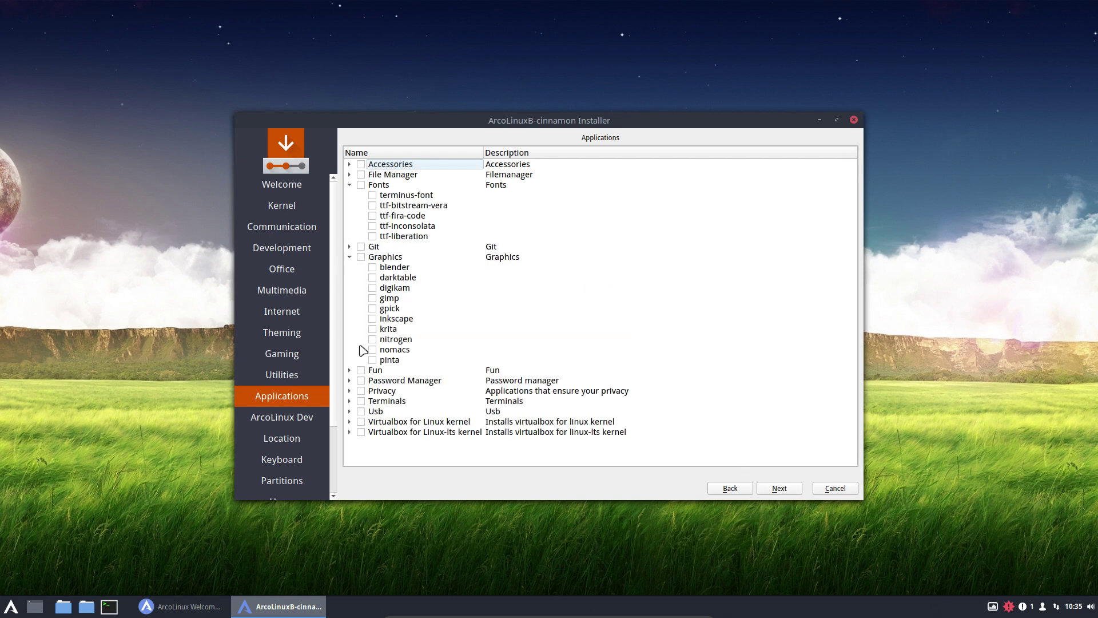
left_click(350, 370)
left_click(420, 381)
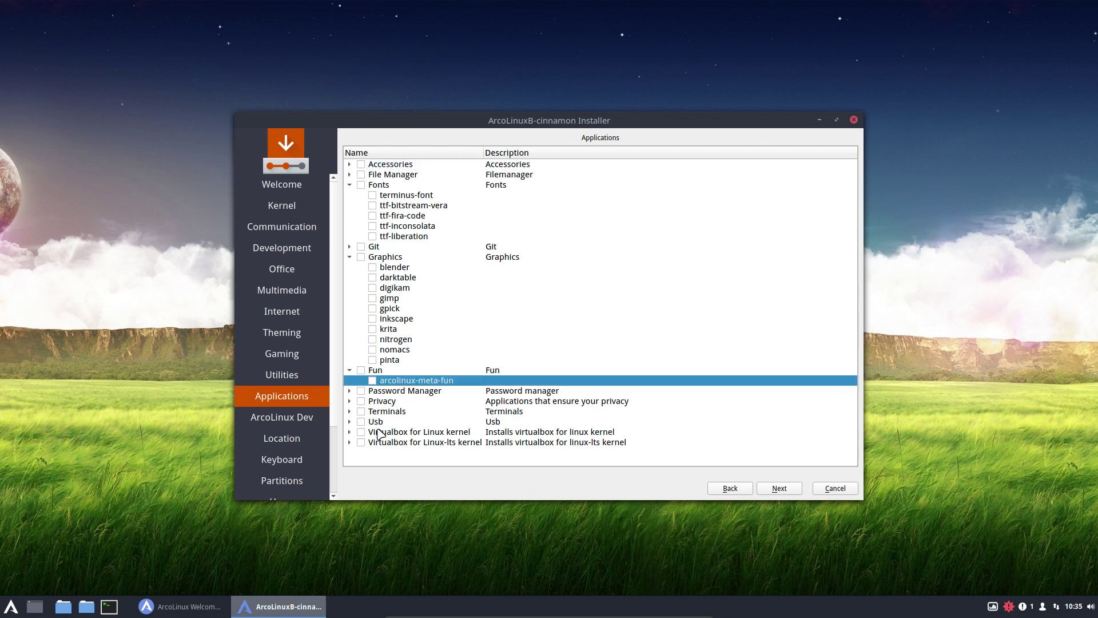
left_click(349, 410)
scroll(562, 403, "down", 3)
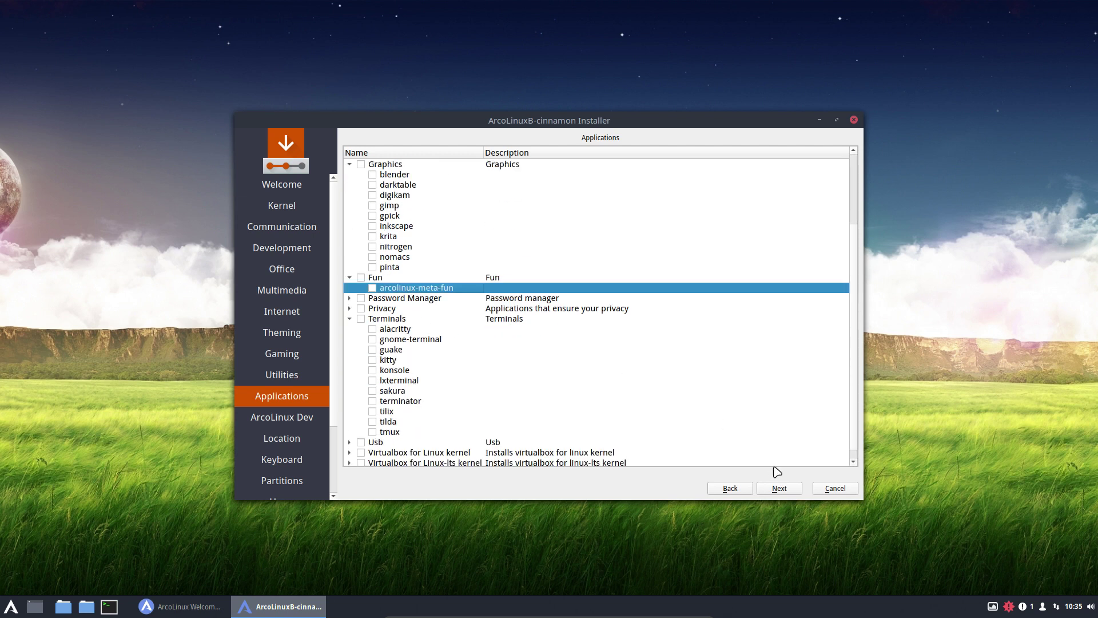
- Leave the ArcoLinux Dev group unselected after toggling its parent checkbox, then continue to Location
left_click(779, 489)
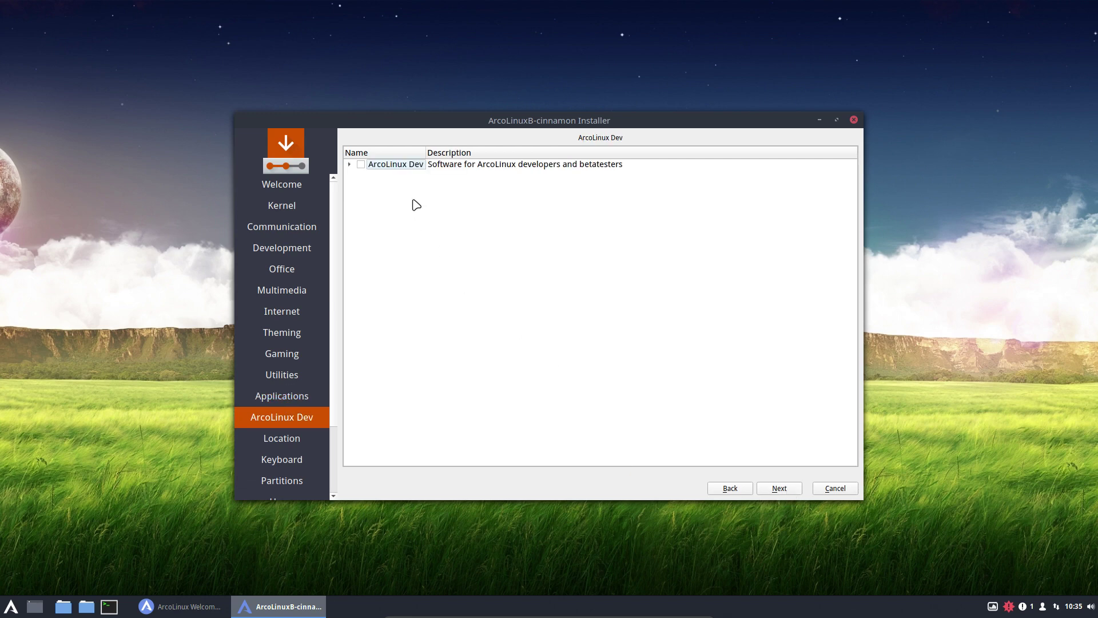
left_click(350, 164)
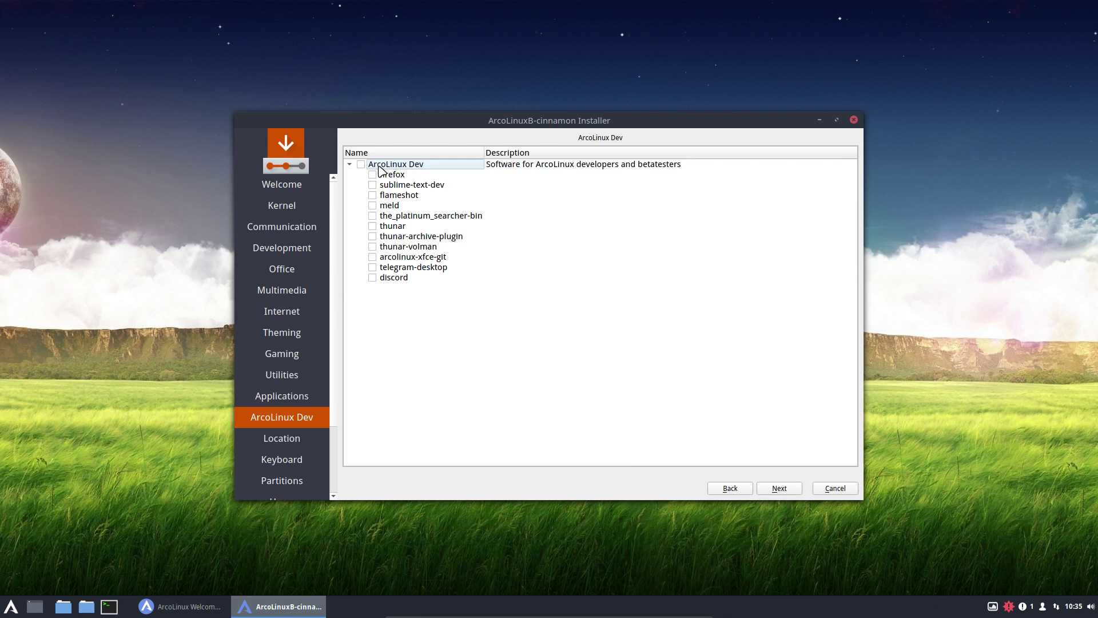
left_click(361, 164)
left_click(361, 165)
left_click(779, 488)
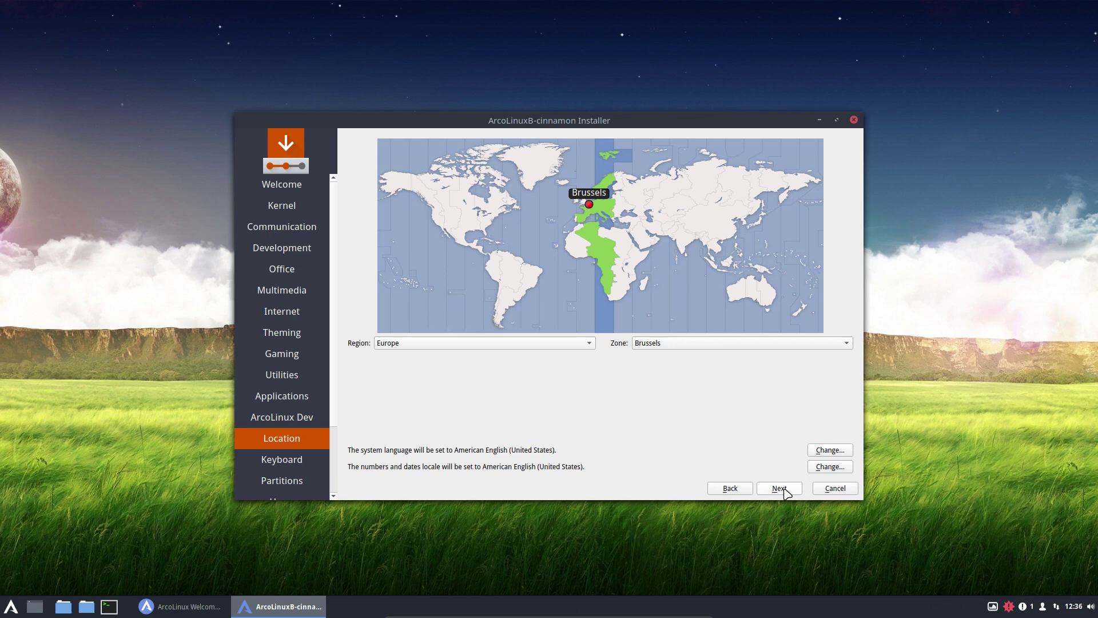
- Accept the Europe/Brussels time zone and choose the Belgian keyboard layout
left_click(786, 492)
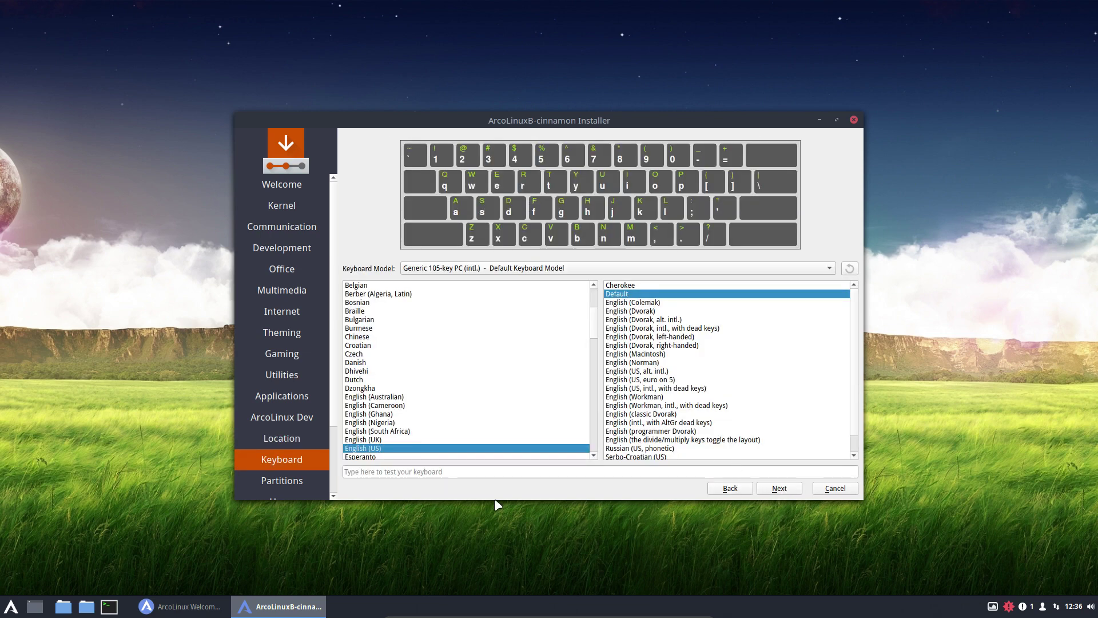
left_click(12, 607)
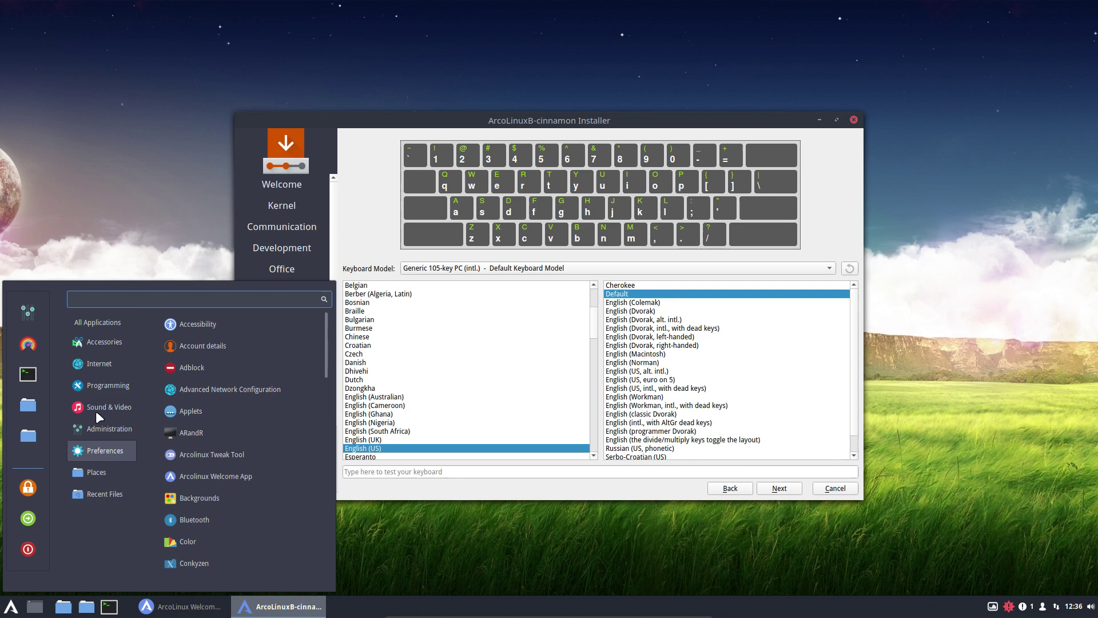
left_click(373, 179)
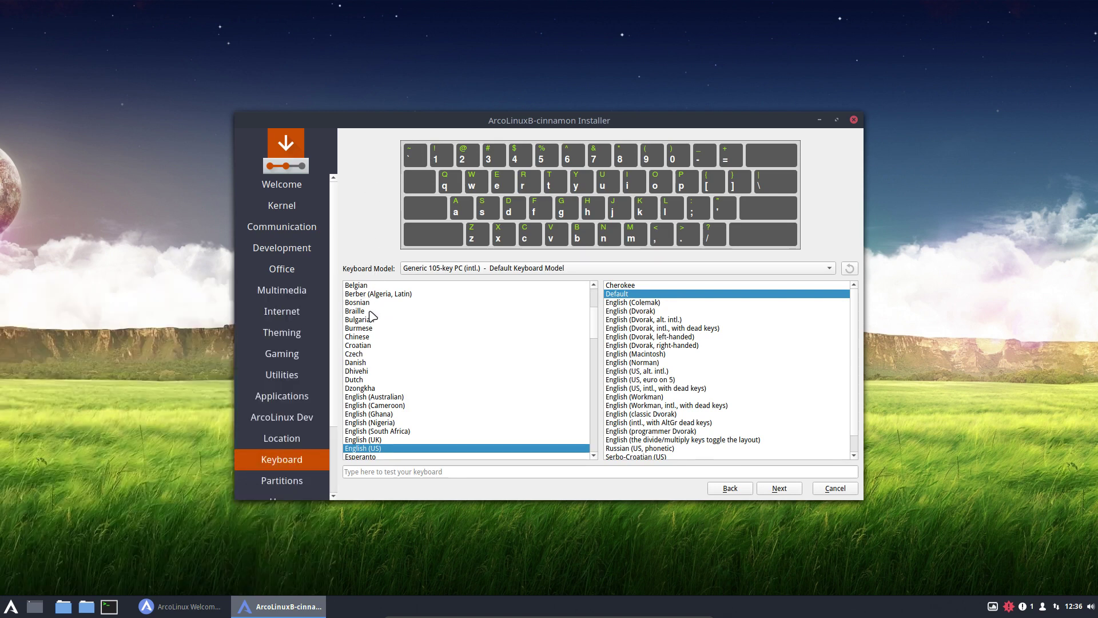
left_click(371, 286)
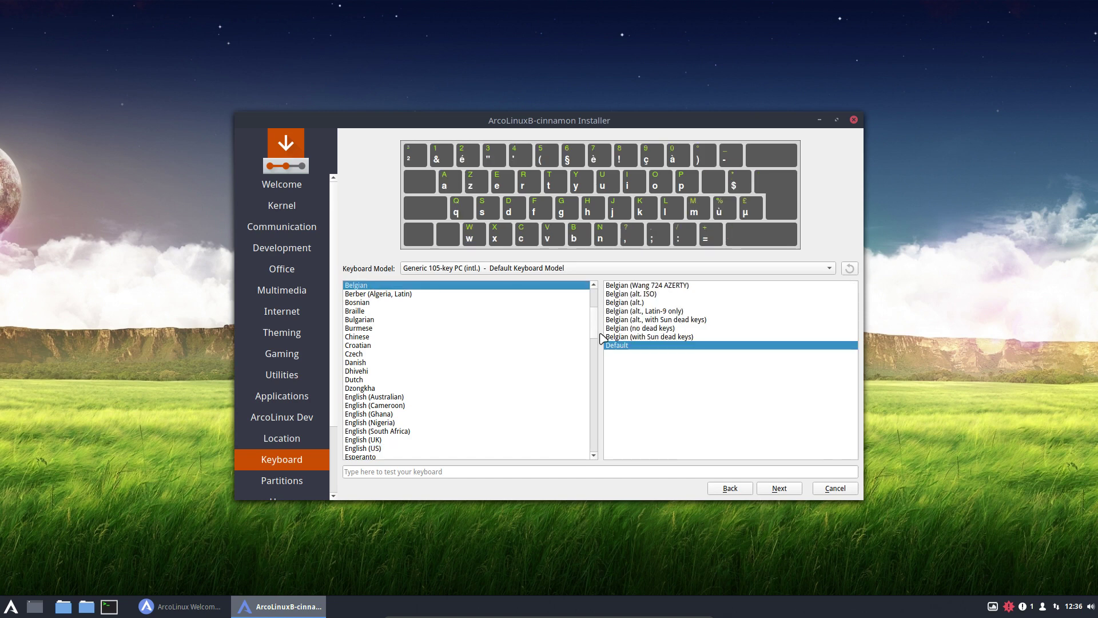
- Choose Erase disk with No Swap, trying system encryption on and back off
left_click(780, 488)
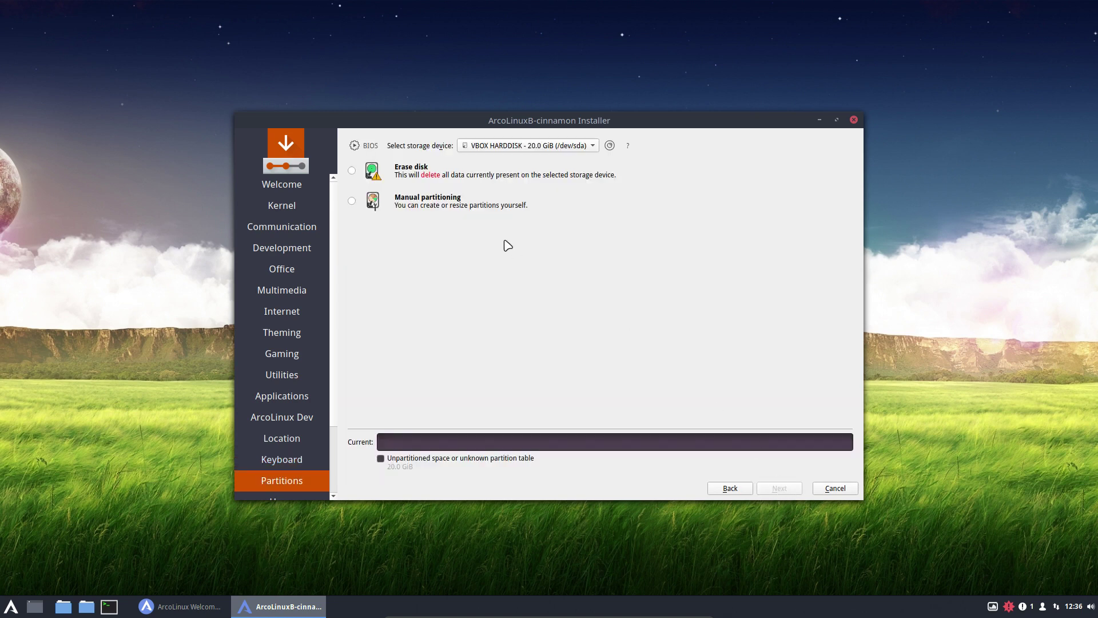
left_click(420, 178)
left_click(429, 203)
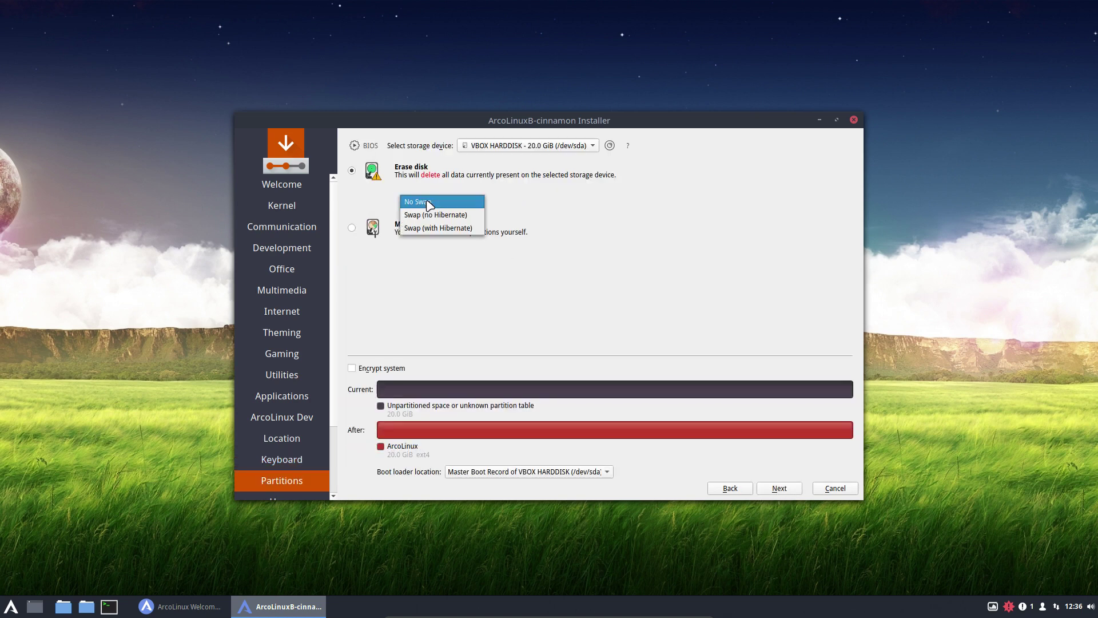
left_click(446, 258)
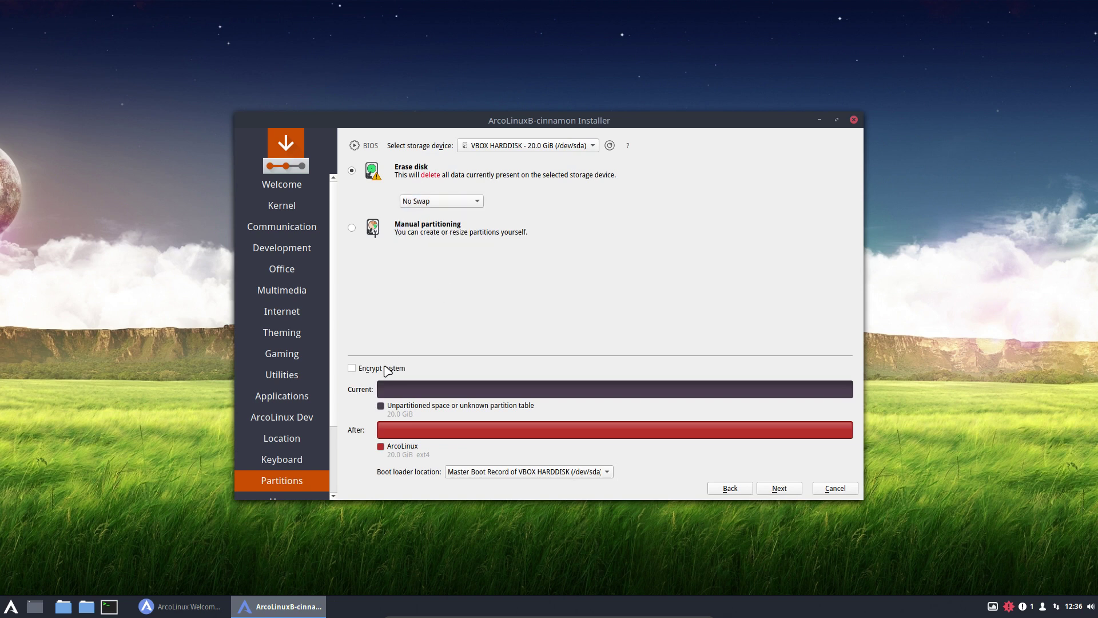
left_click(386, 369)
left_click(441, 202)
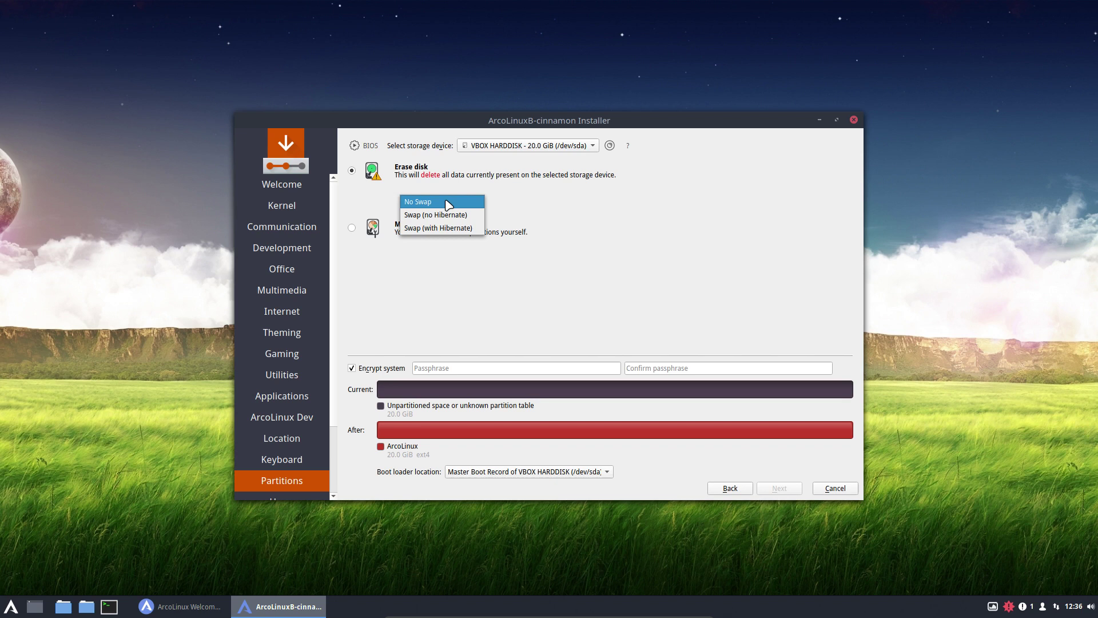
left_click(403, 299)
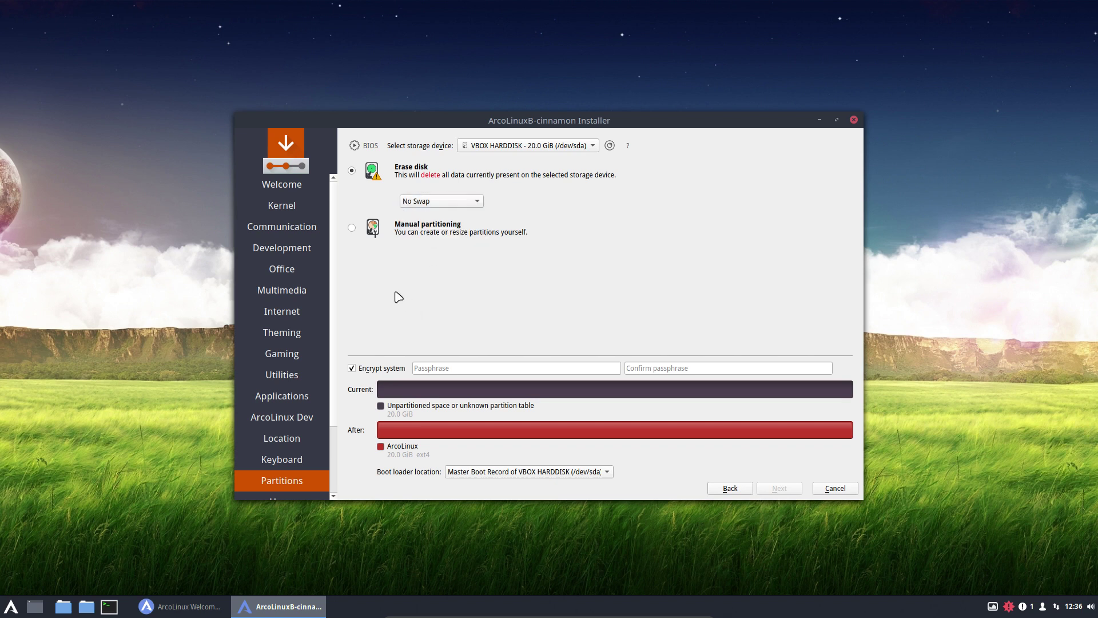
left_click(352, 367)
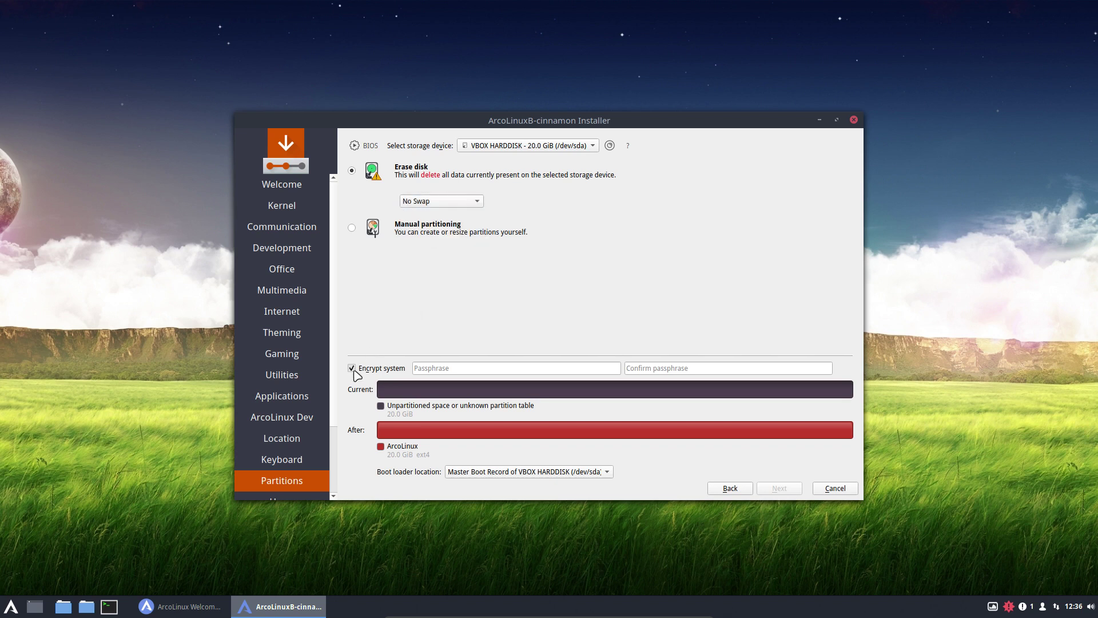
- Try Manual partitioning, settle on Erase disk, and continue to the user account setup
left_click(352, 227)
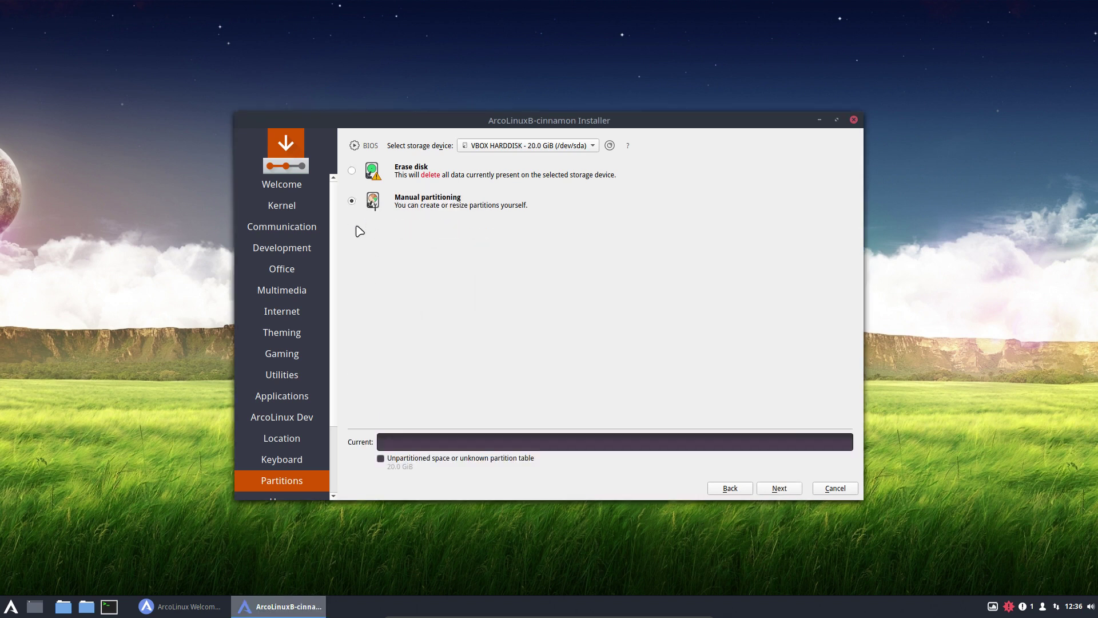
left_click(352, 171)
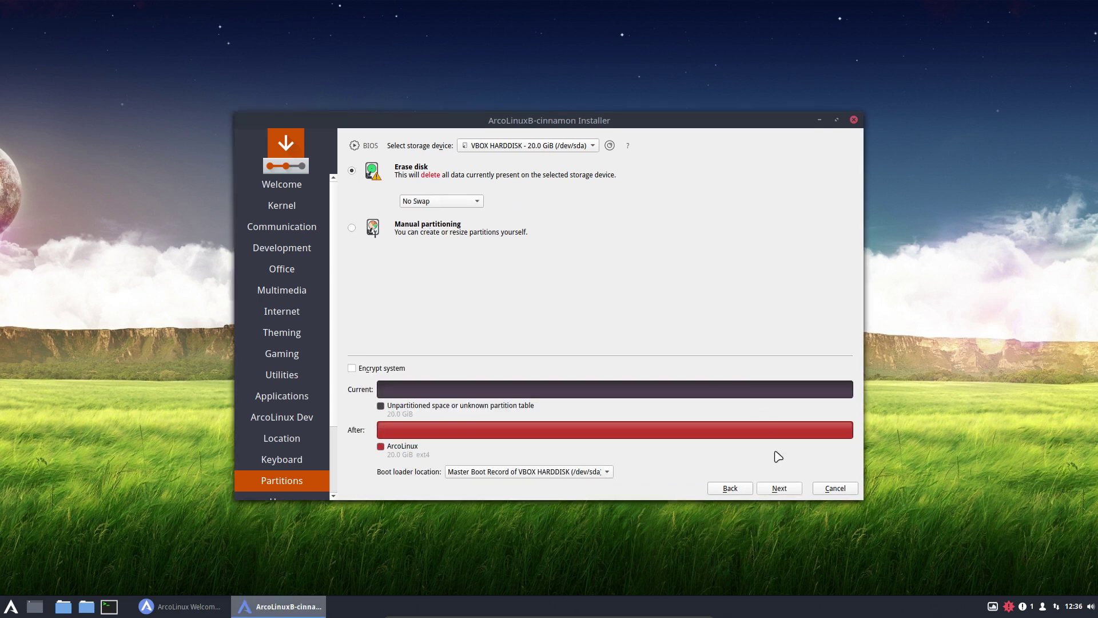
left_click(778, 489)
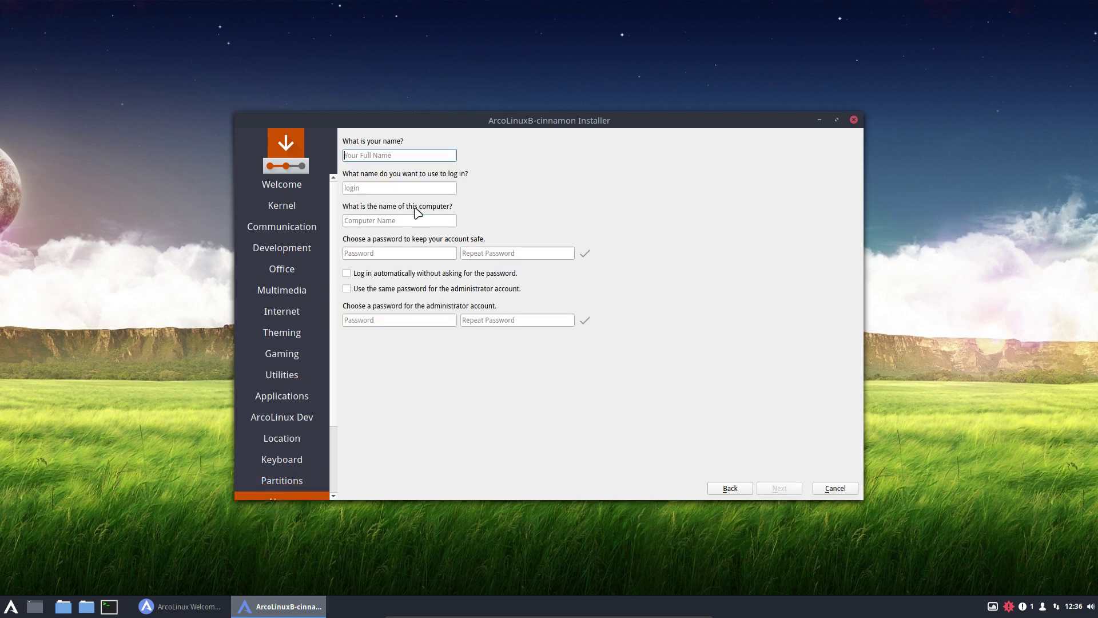
type("erik")
- Fill the account fields, enable automatic login and reuse the password for the administrator
key("Tab")
key("Tab")
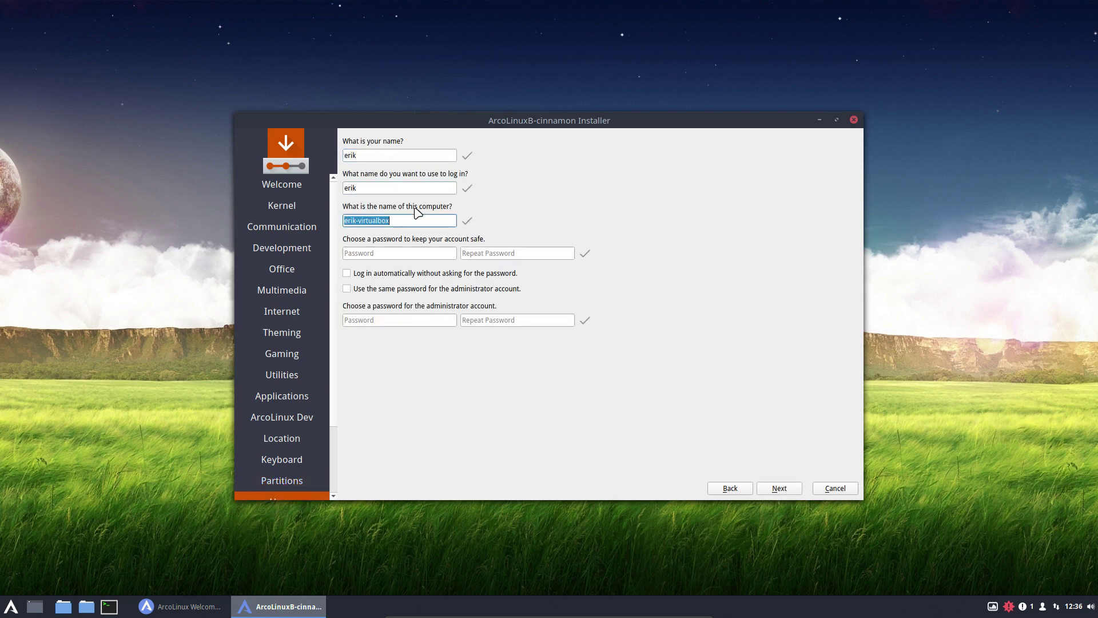
key("Tab")
type("erik")
key("Tab")
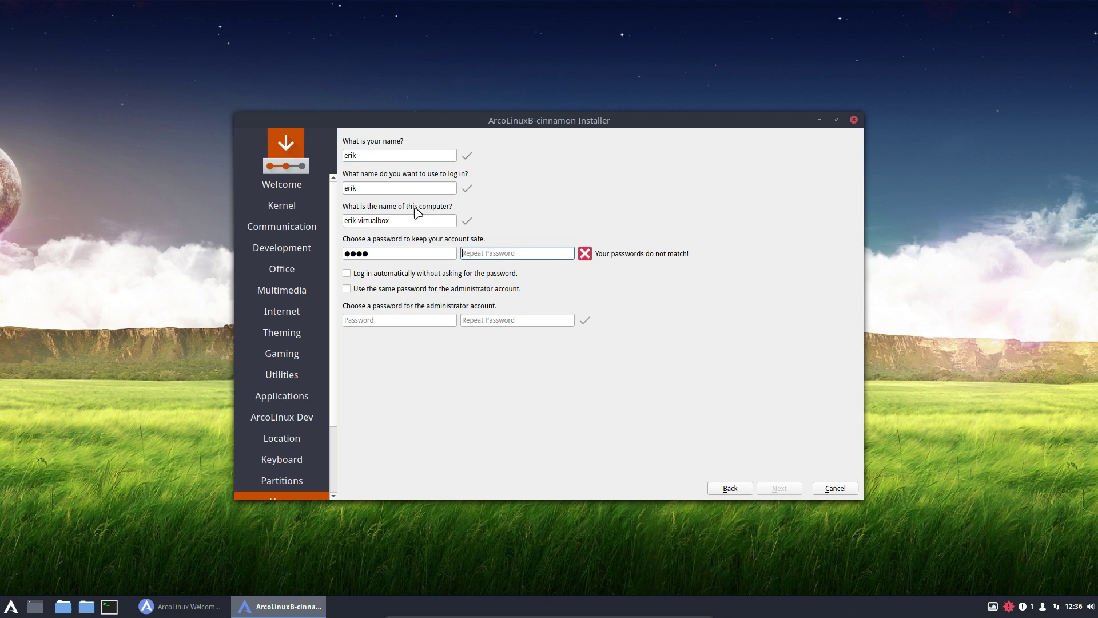
type("erik")
key("Tab")
key("space")
key("Tab")
key("space")
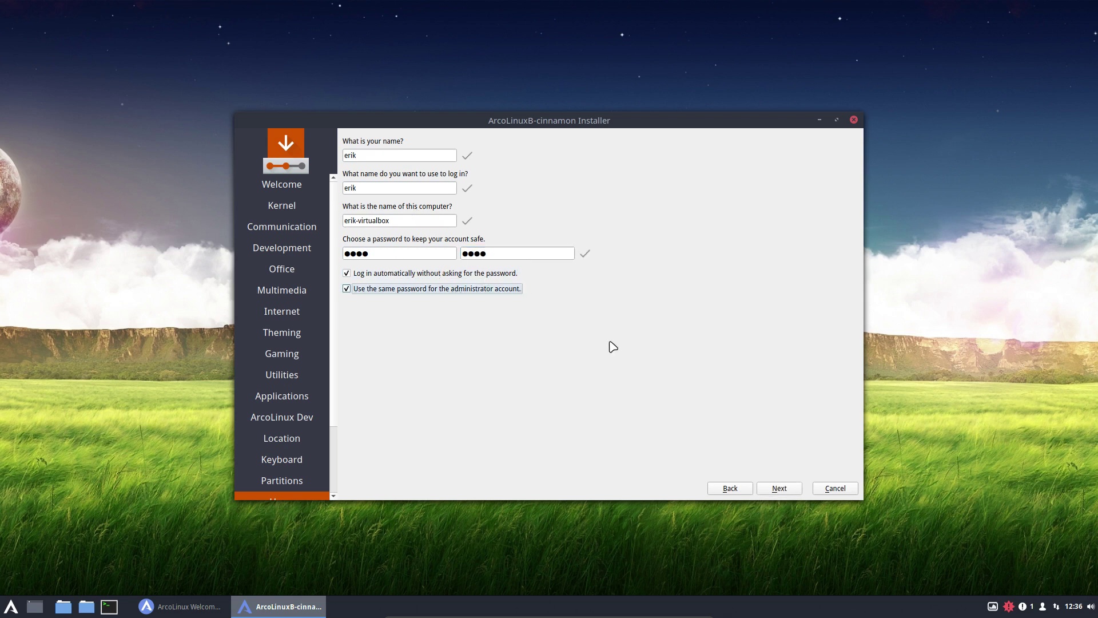
- Start the ArcoLinux installation from the summary page and let it run to completion
left_click(780, 488)
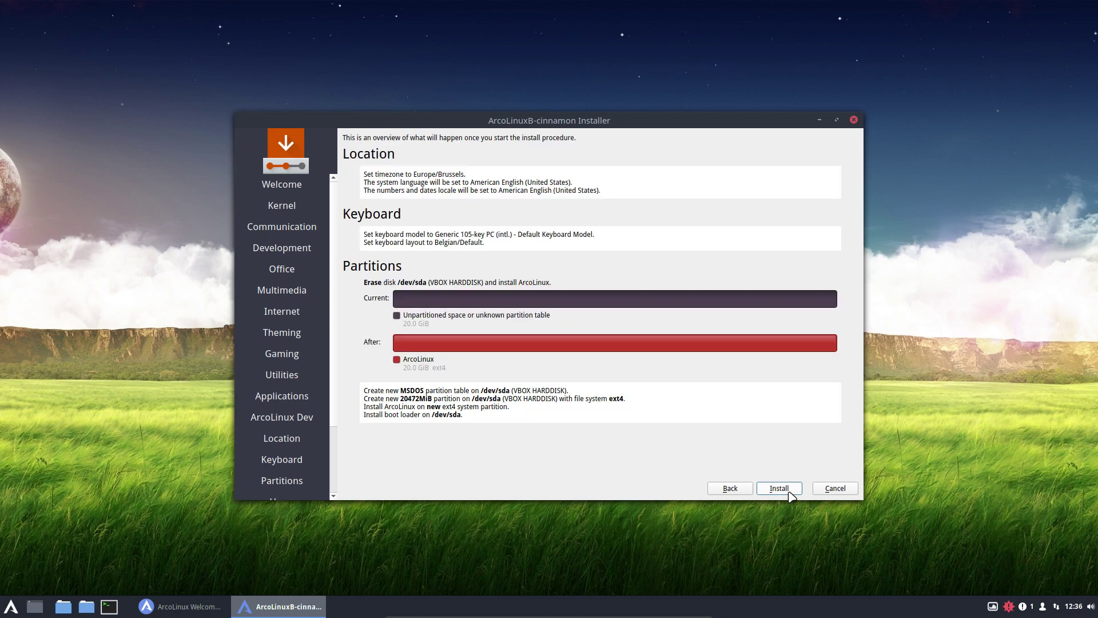
left_click(779, 488)
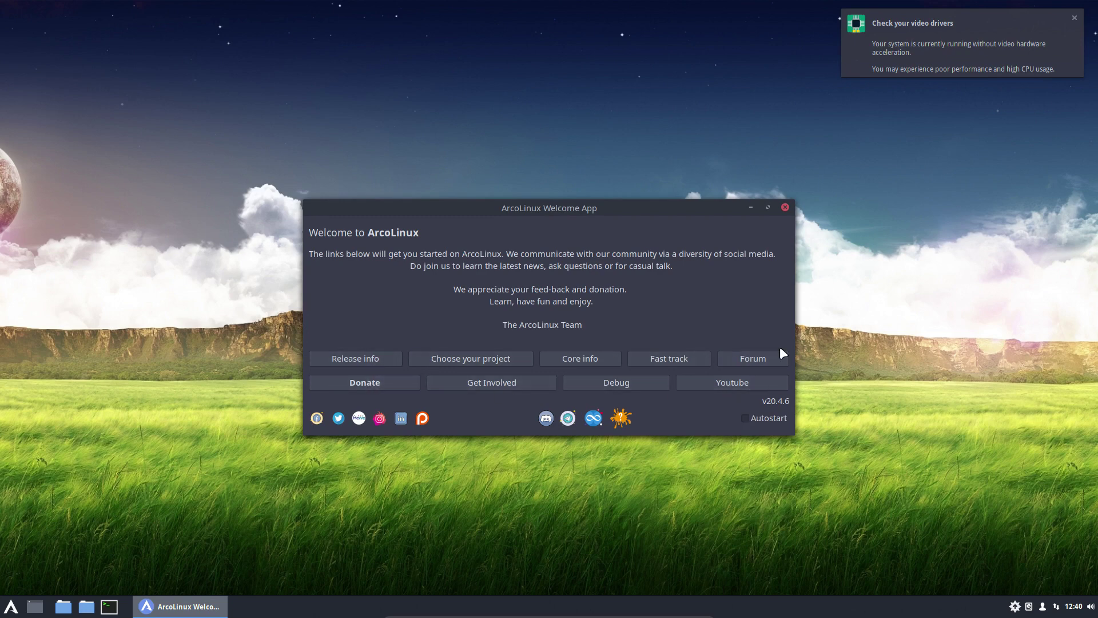
- Close the Welcome App and bring up a terminal with the neofetch system summary
left_click(785, 208)
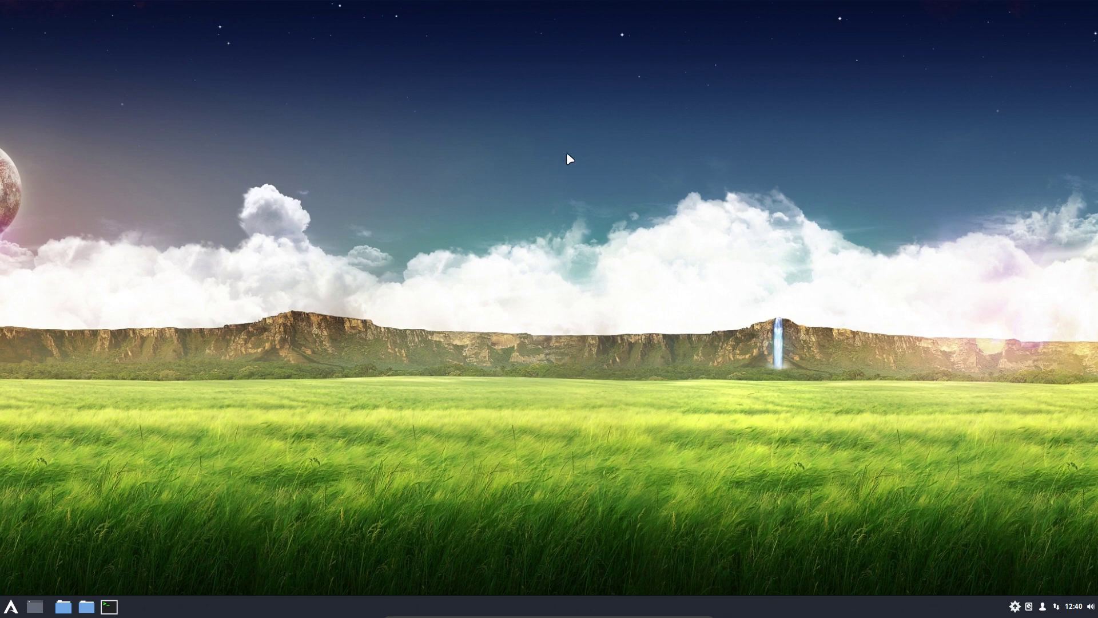
key("ctrl+alt+t")
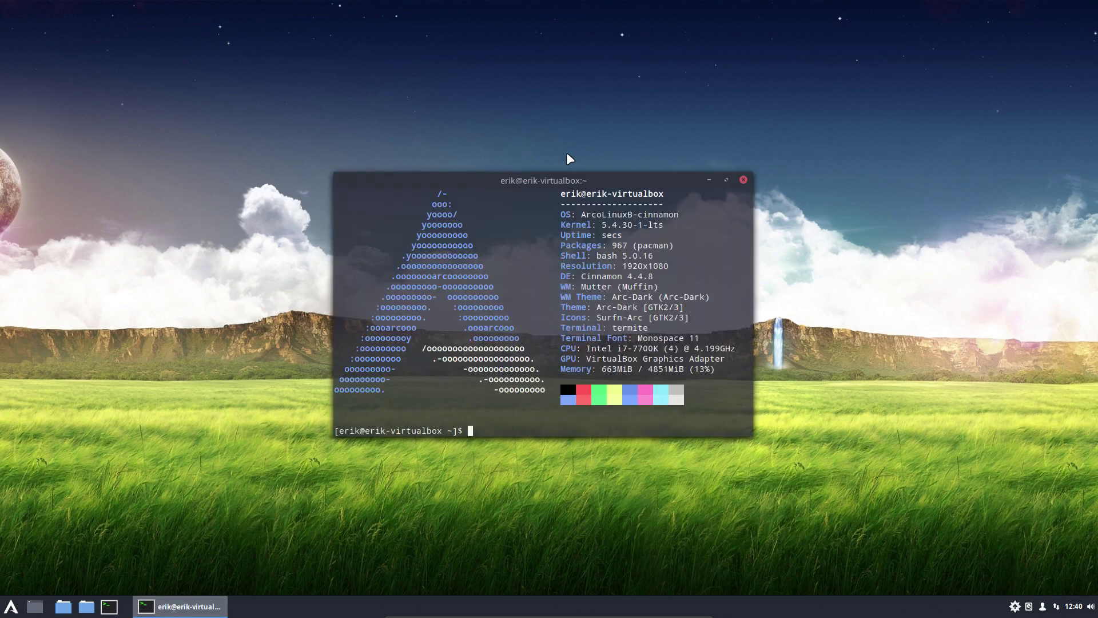
mouse_move(568, 187)
left_mouse_down()
mouse_move(752, 35)
mouse_move(794, 67)
left_mouse_up()
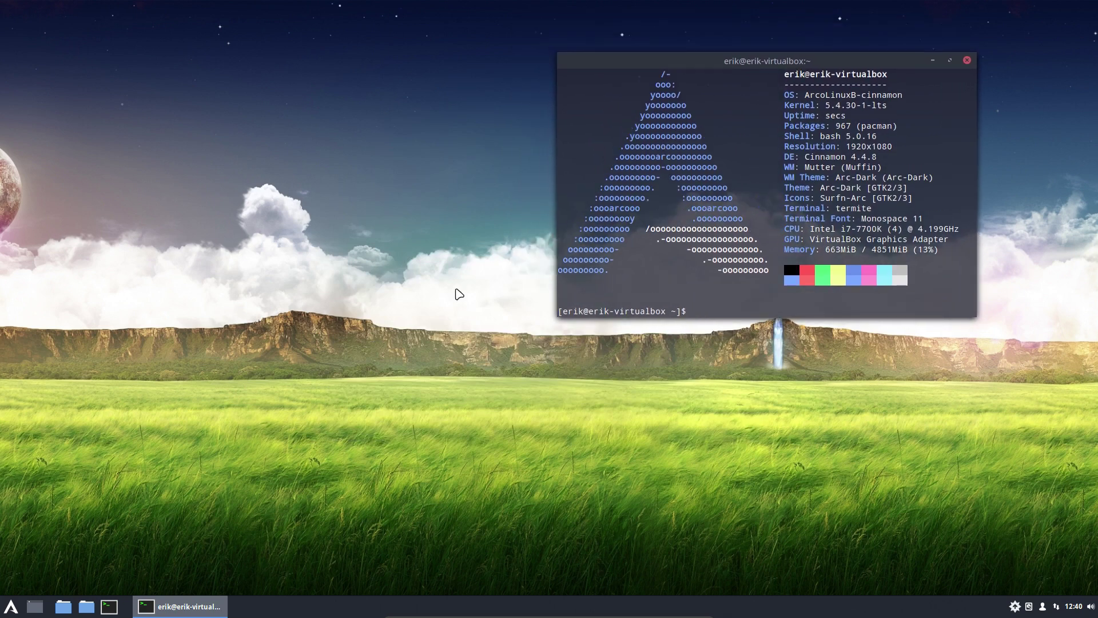
- Check the 5.4.30-1-lts kernel line in neofetch, then close the terminal
left_click(11, 606)
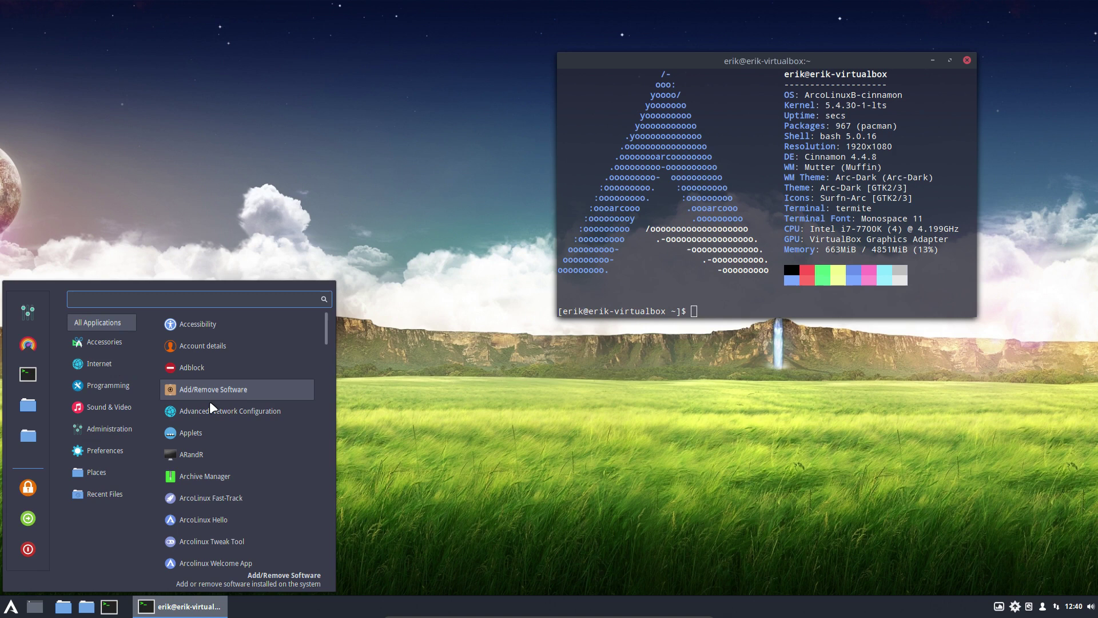
left_click(575, 416)
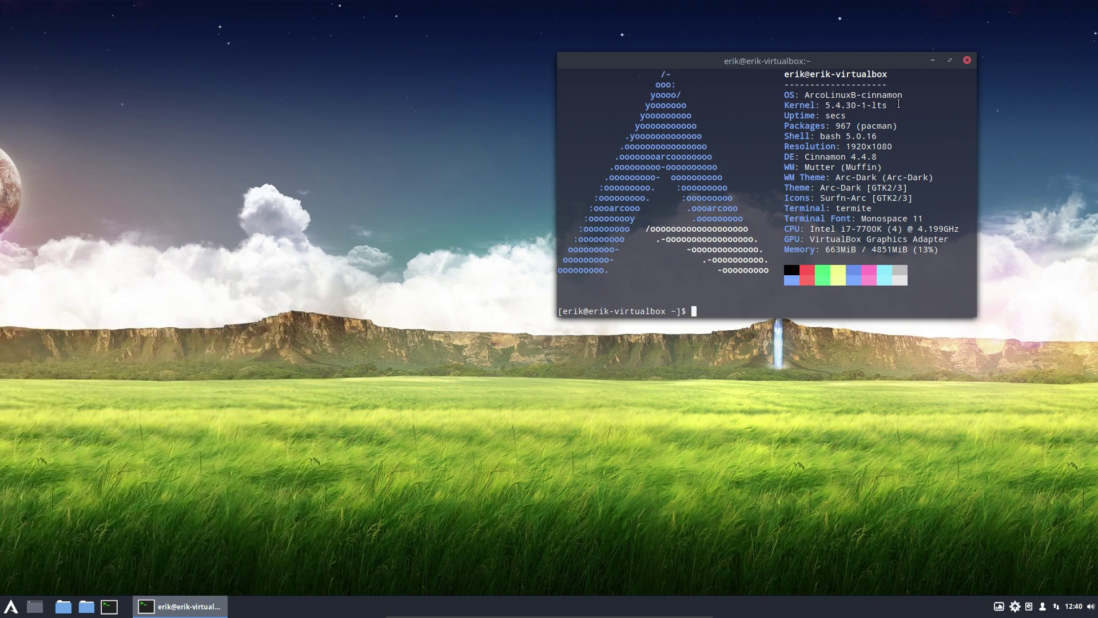
left_click_drag(892, 105, 826, 105)
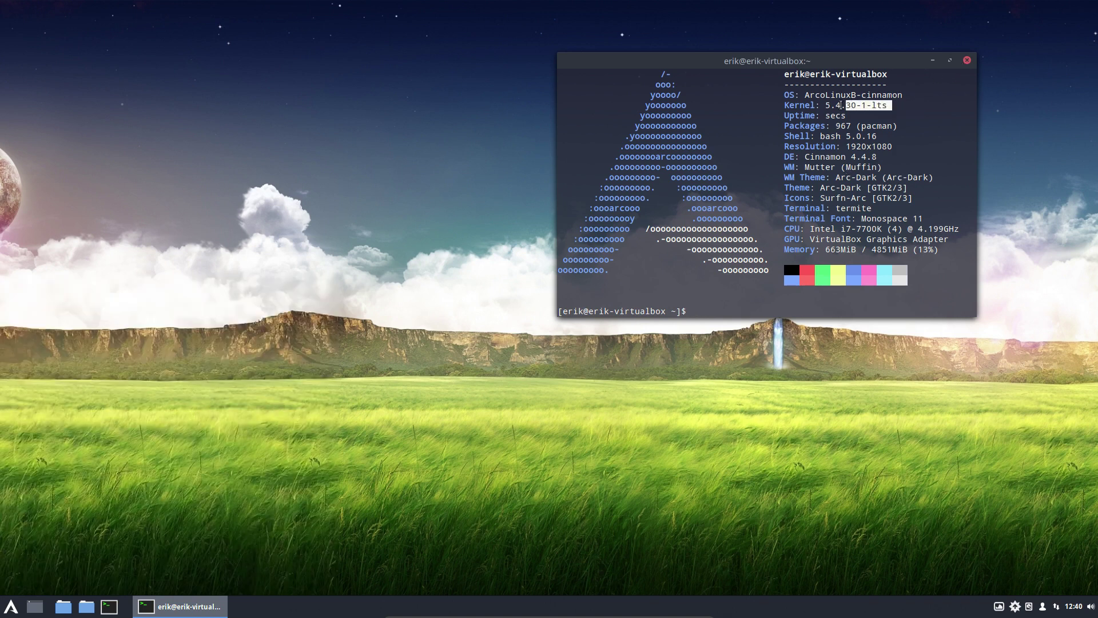
left_click(966, 59)
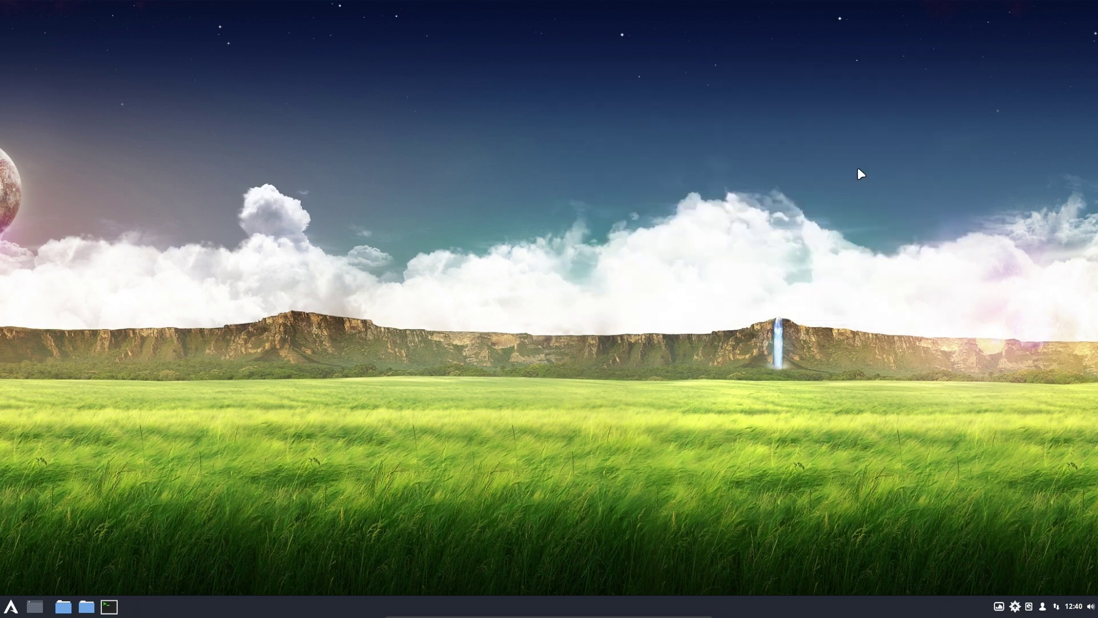
- Launch Firefox and go to arcolinuxd.com
left_click(10, 606)
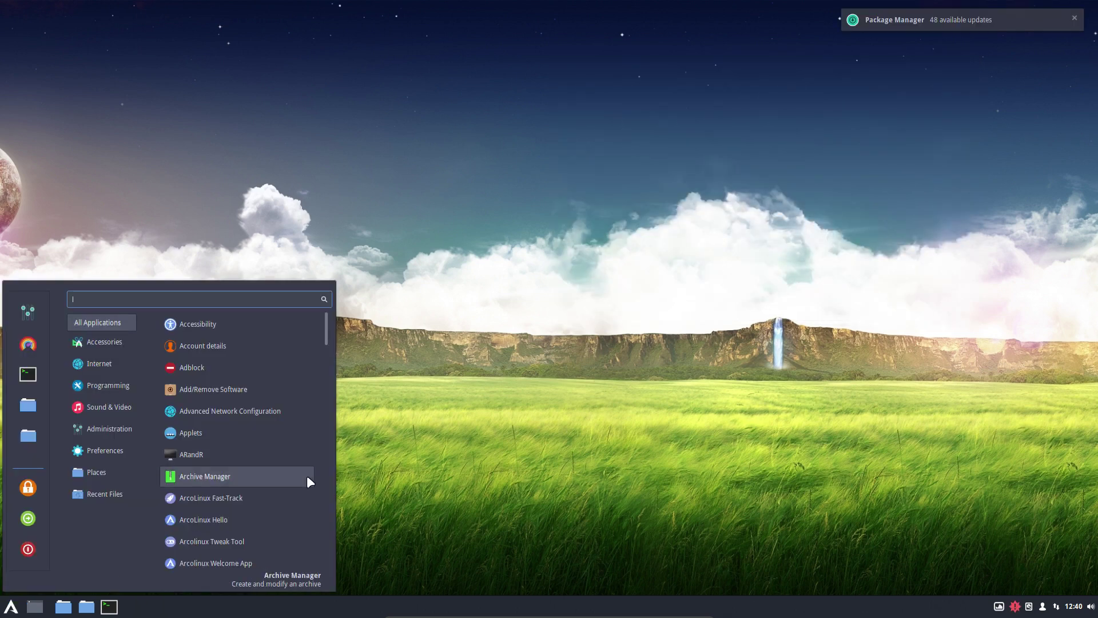
left_click(479, 461)
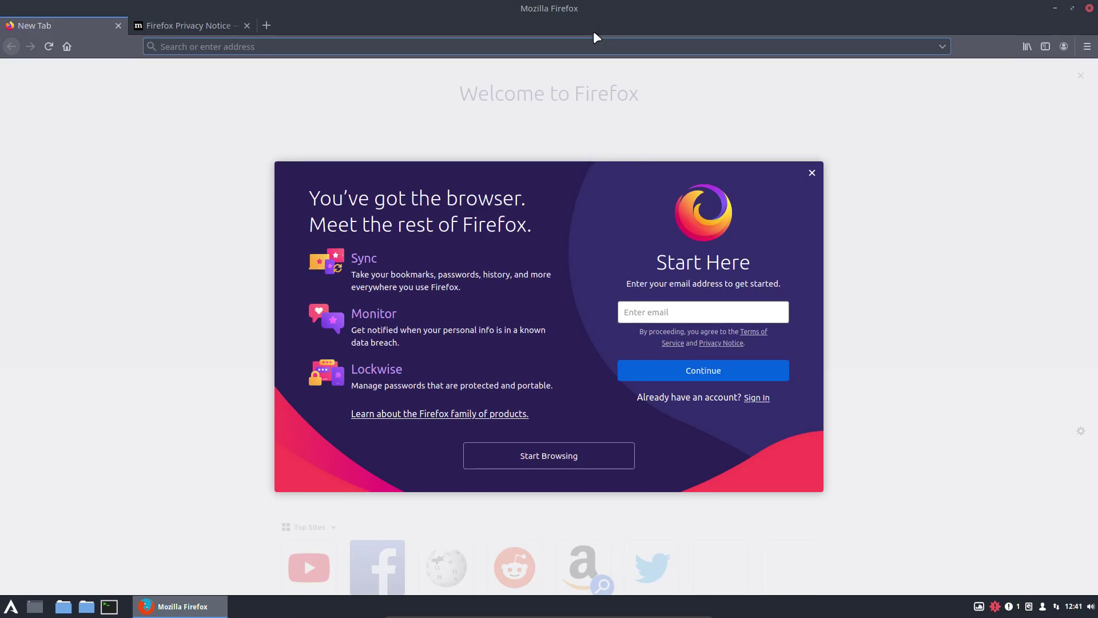
type("ar")
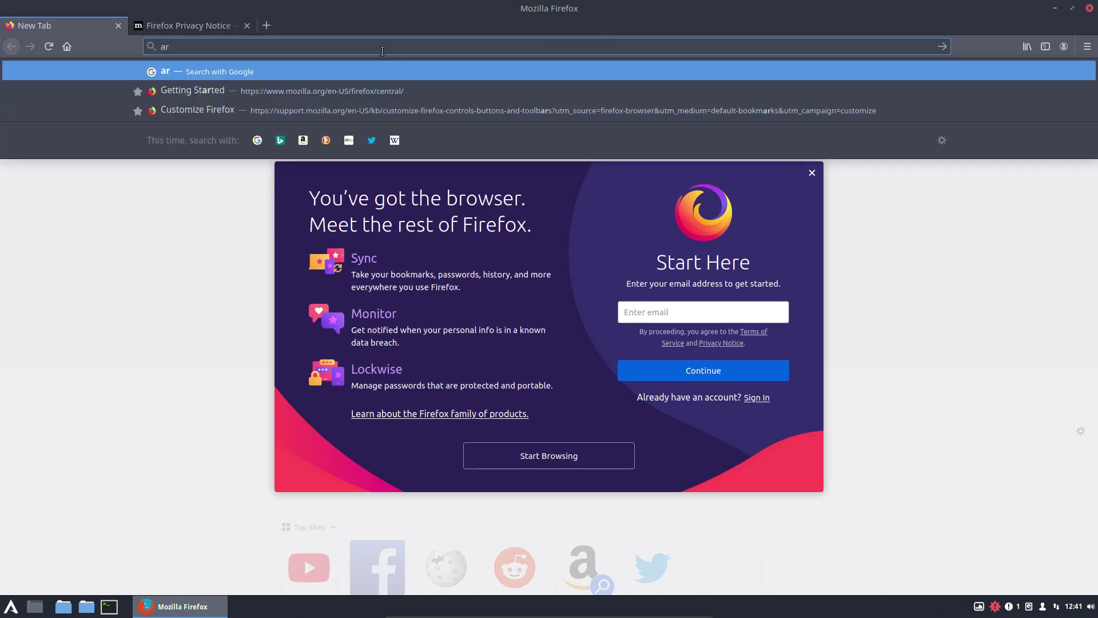
type("colinux")
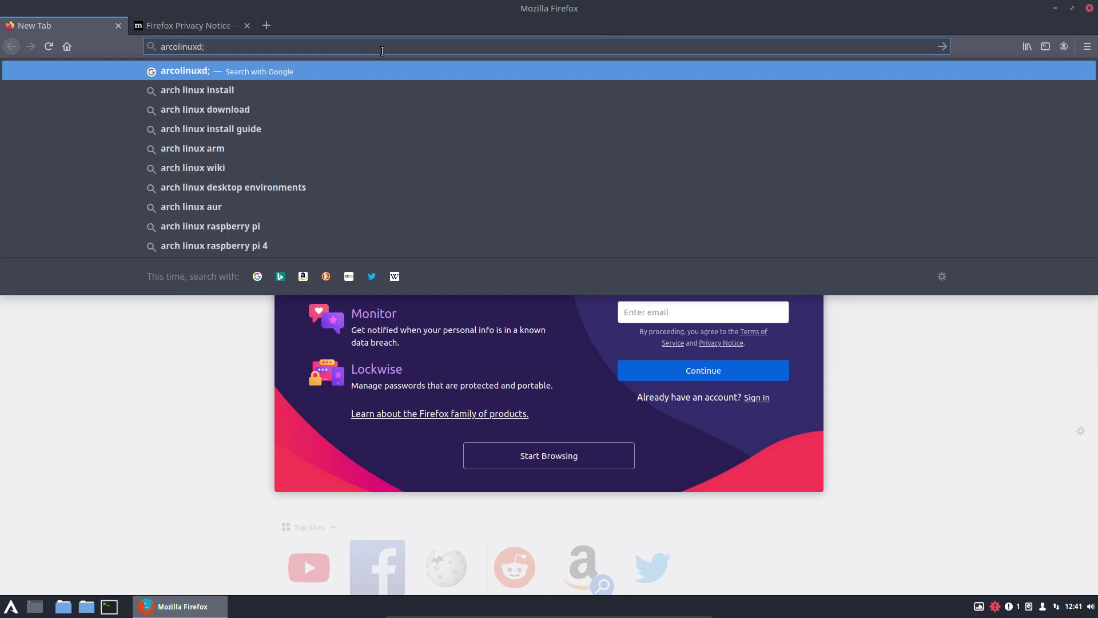
type("d.com")
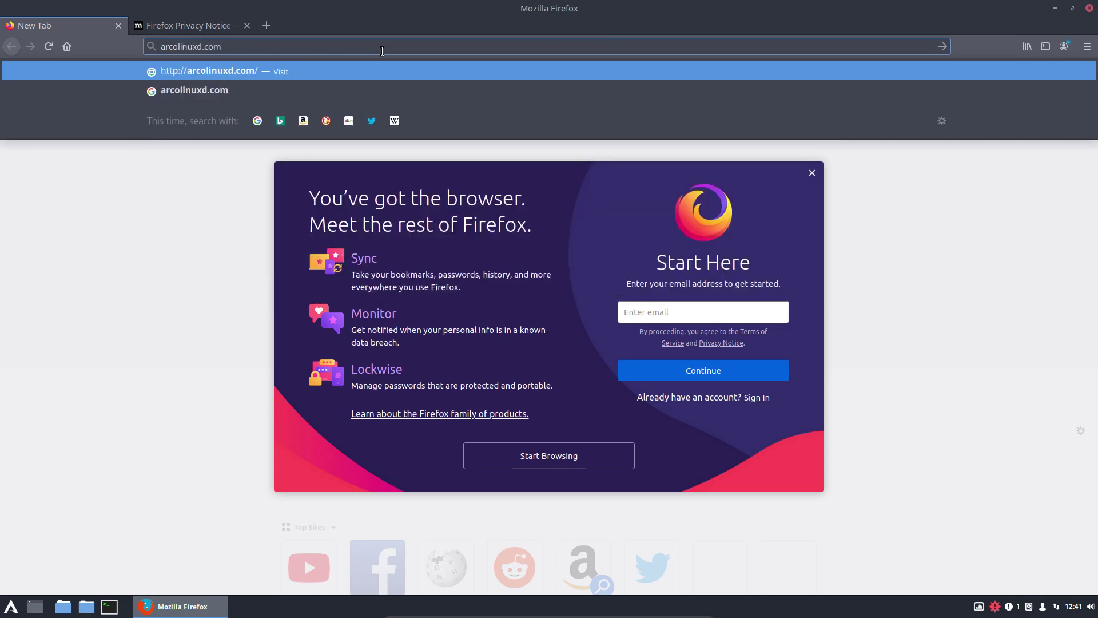
key("Return")
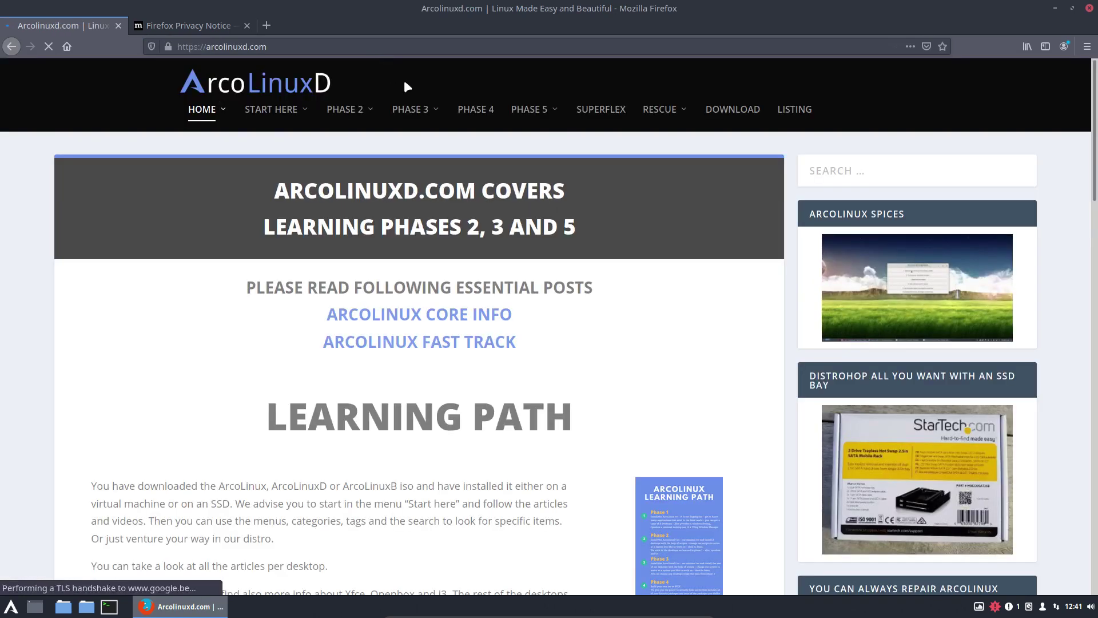
mouse_move(421, 230)
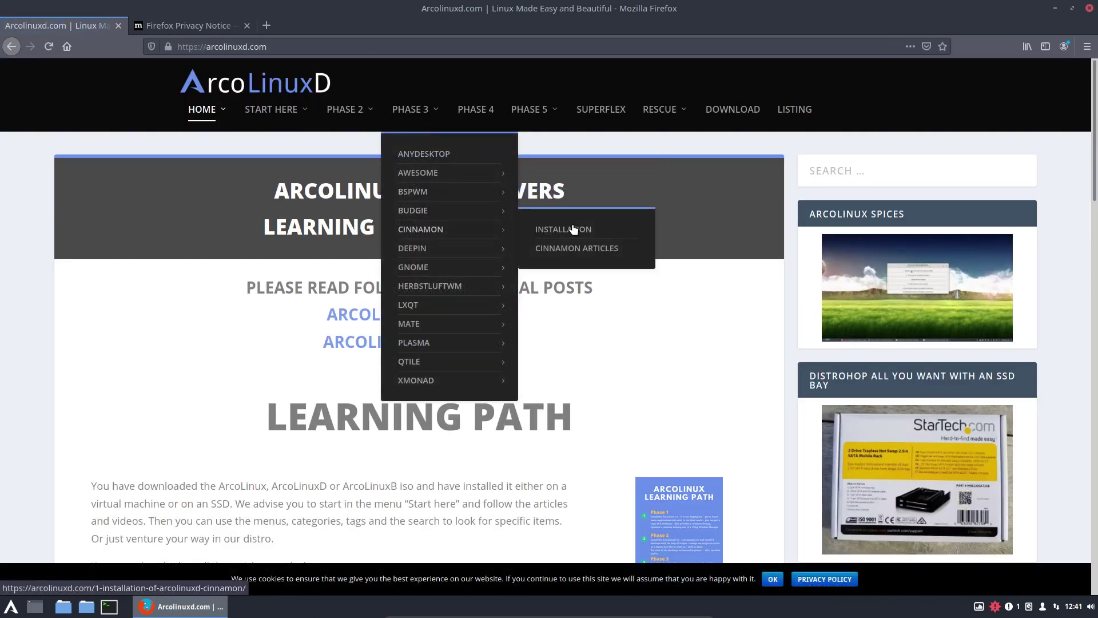
- Go to the Cinnamon articles category and accept the cookie notice
left_click(580, 250)
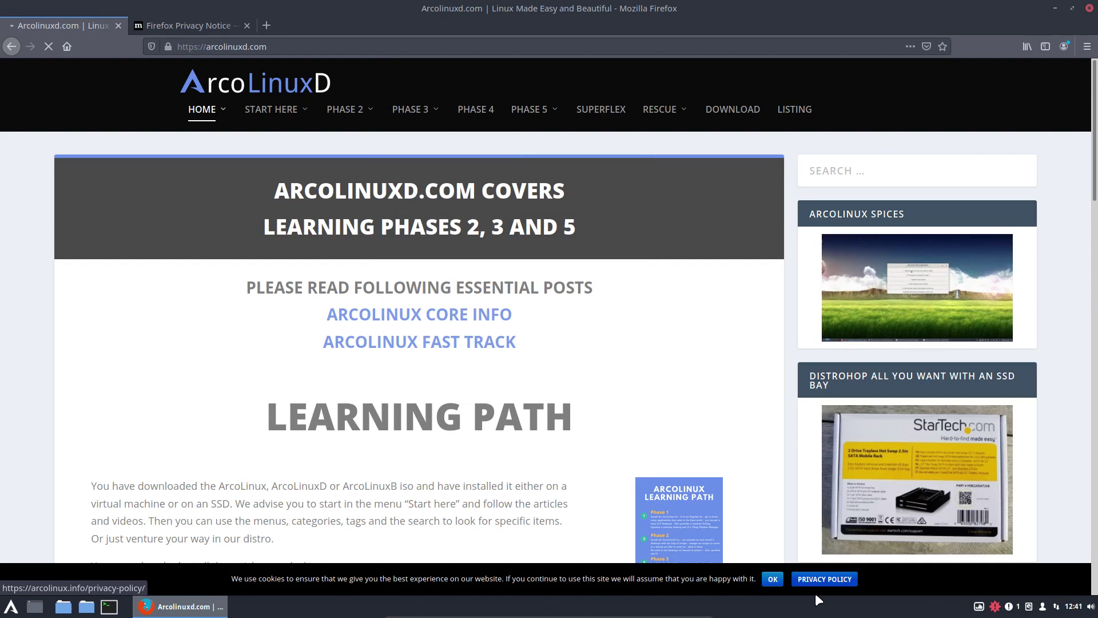
left_click(773, 578)
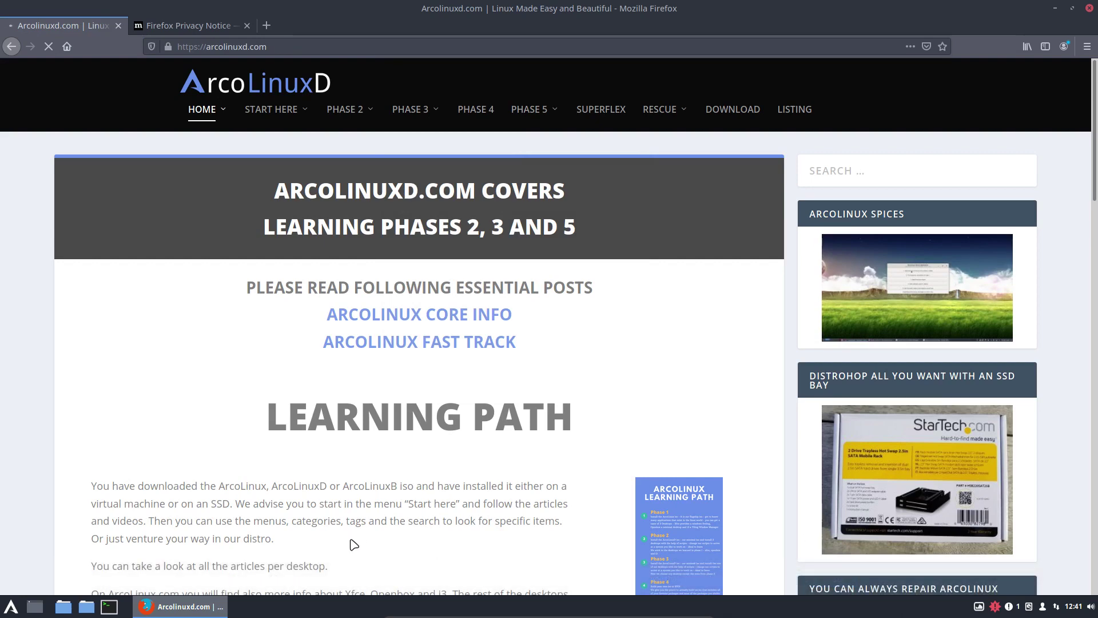
- Briefly bring up Cinnamon System Settings from the menu and close it again
left_click(11, 607)
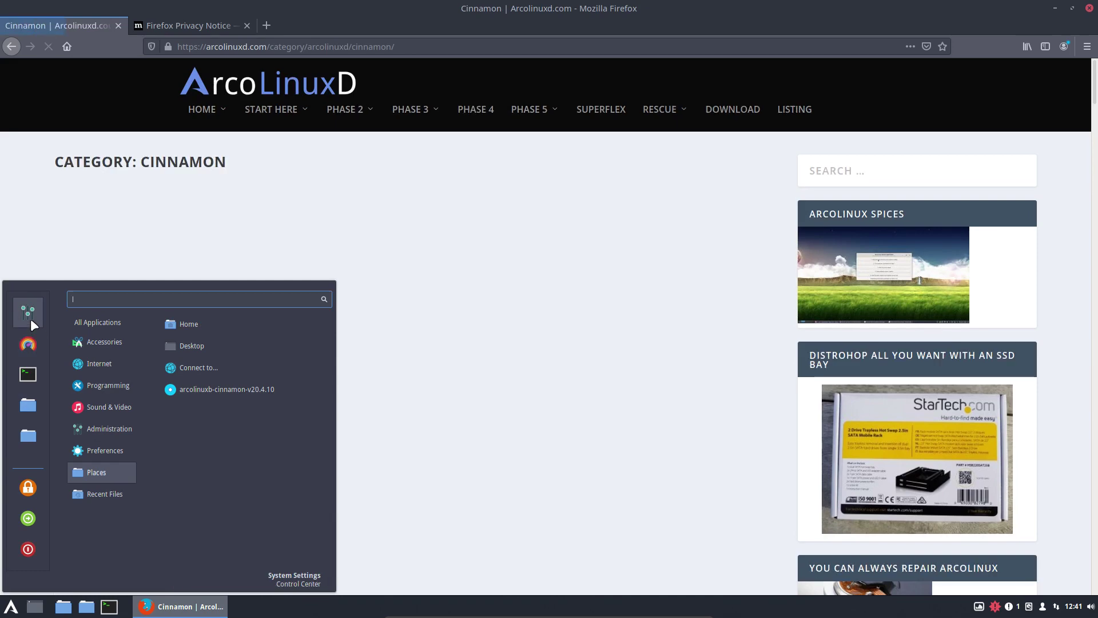
left_click(30, 313)
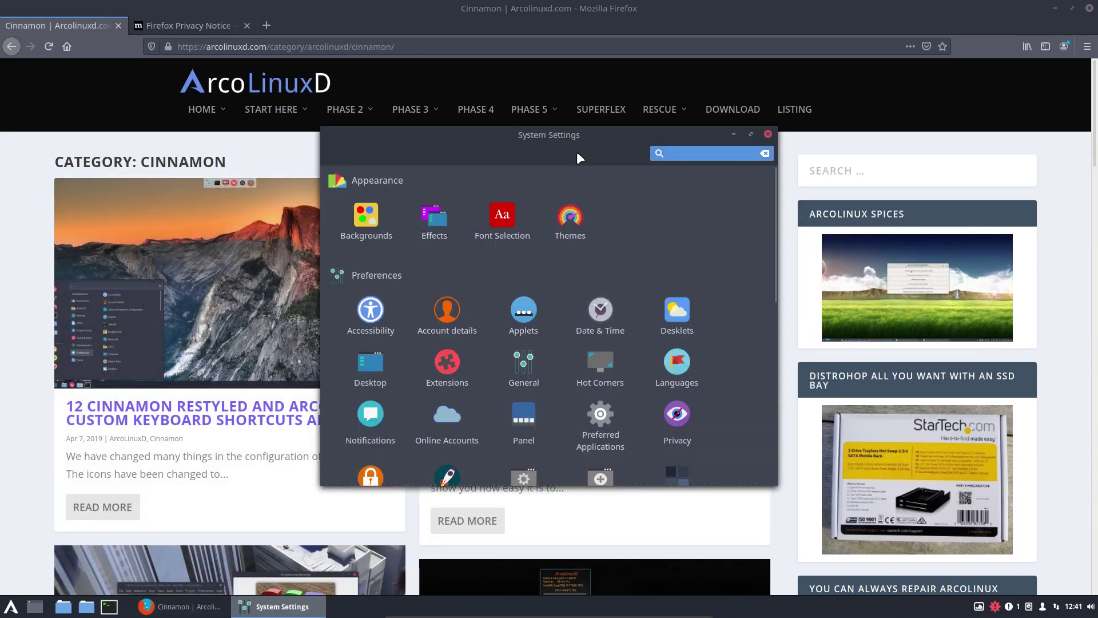
left_click_drag(585, 135, 574, 242)
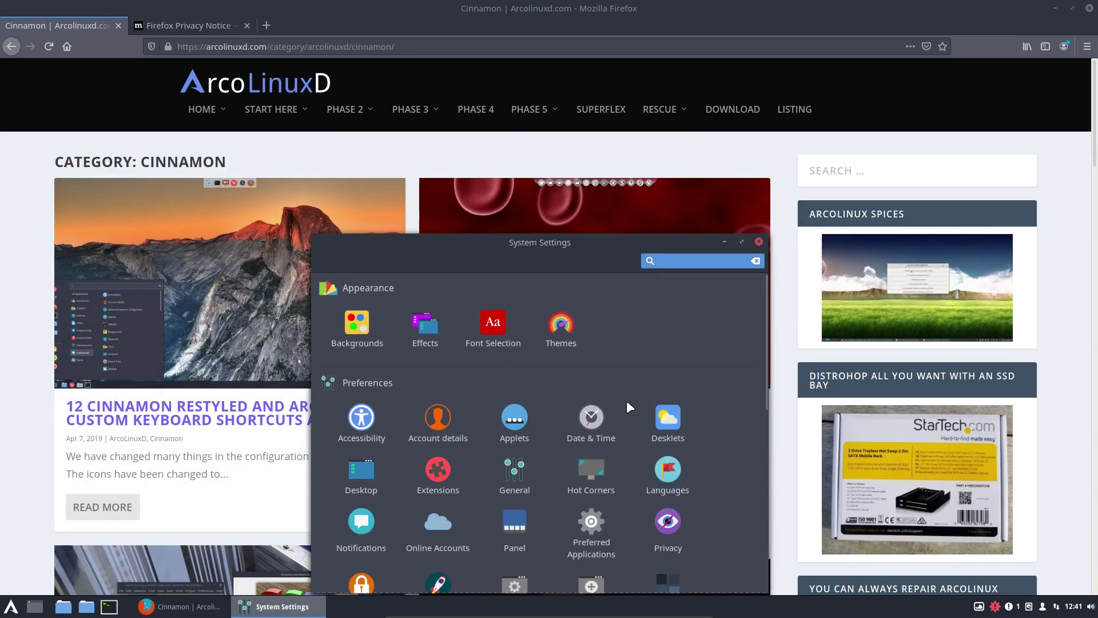
left_click(759, 243)
scroll(265, 370, "down", 3)
scroll(266, 371, "down", 5)
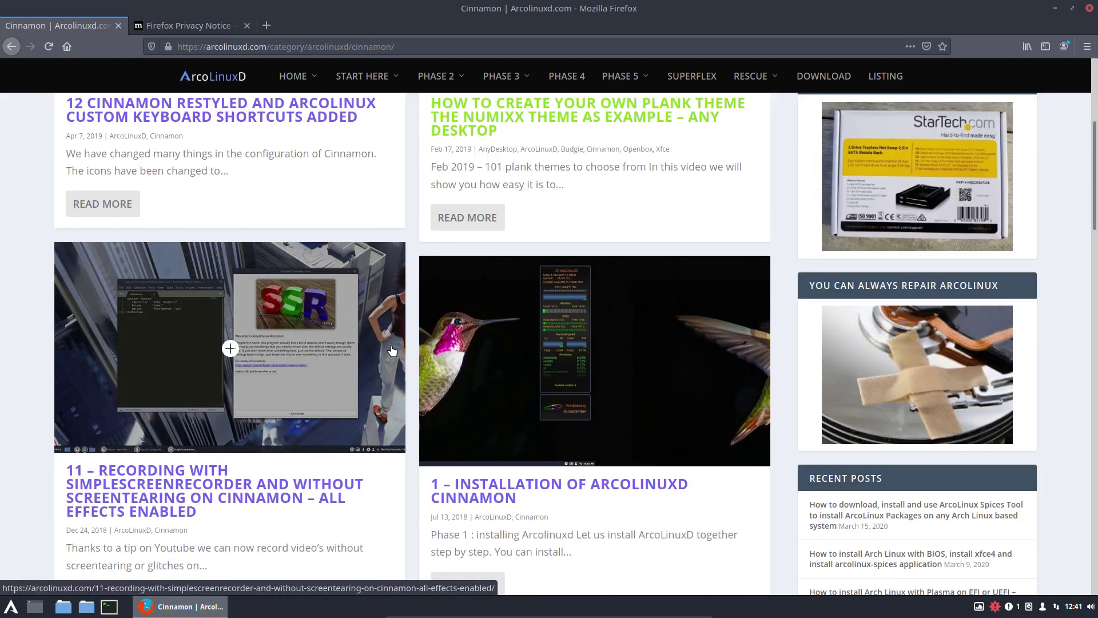
scroll(343, 360, "down", 5)
scroll(392, 354, "down", 3)
scroll(392, 355, "down", 5)
scroll(396, 361, "down", 4)
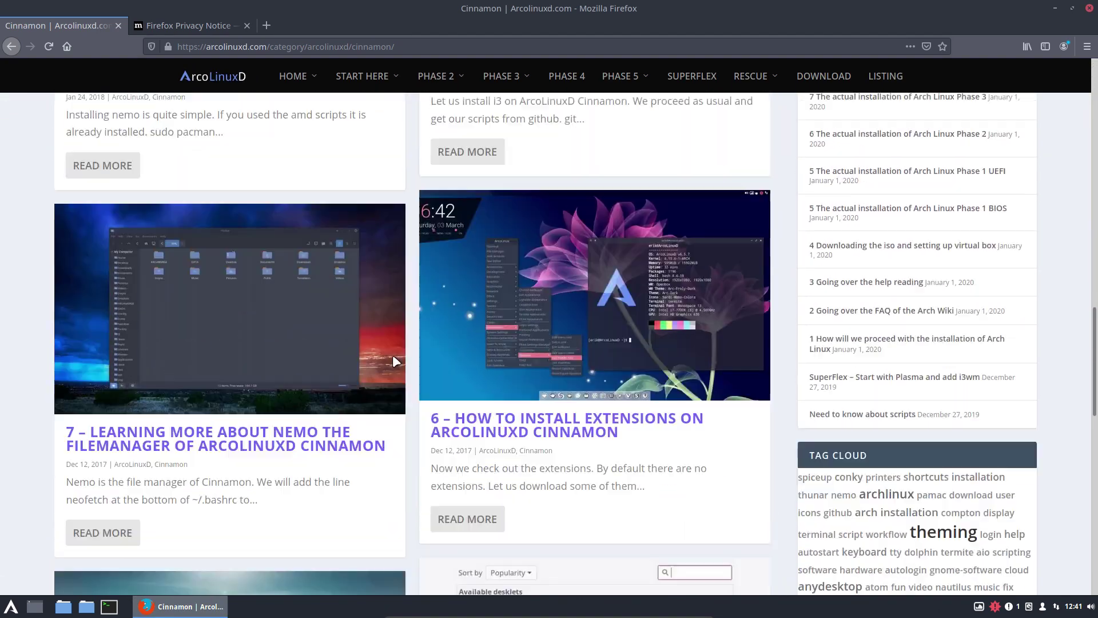
scroll(396, 360, "down", 3)
scroll(396, 361, "down", 4)
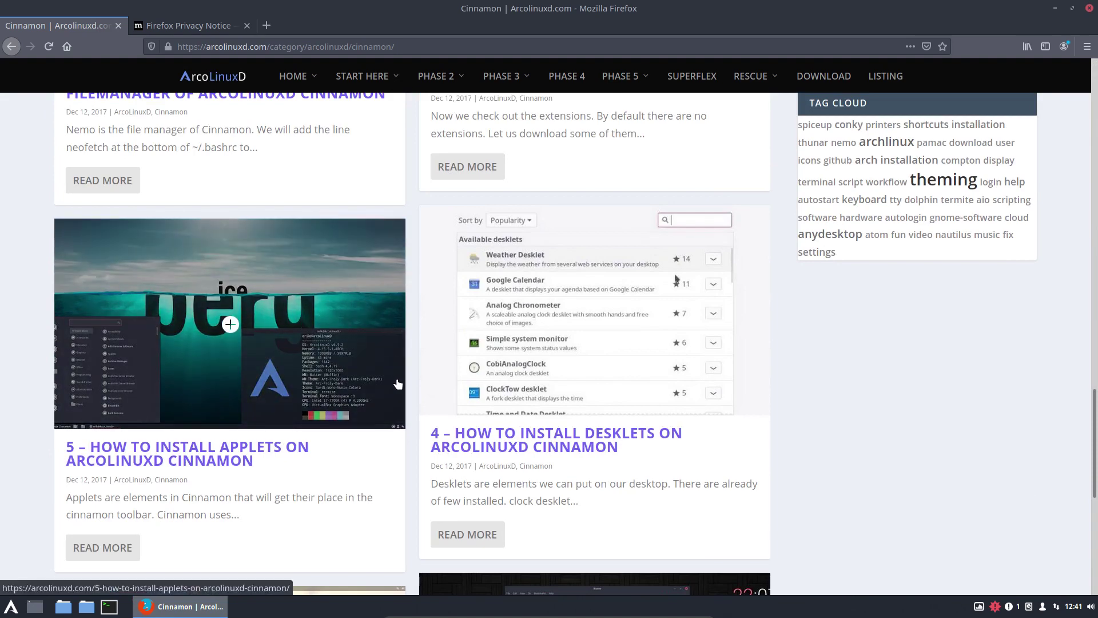
scroll(395, 360, "down", 4)
scroll(395, 369, "down", 2)
scroll(397, 384, "down", 2)
scroll(397, 384, "down", 1)
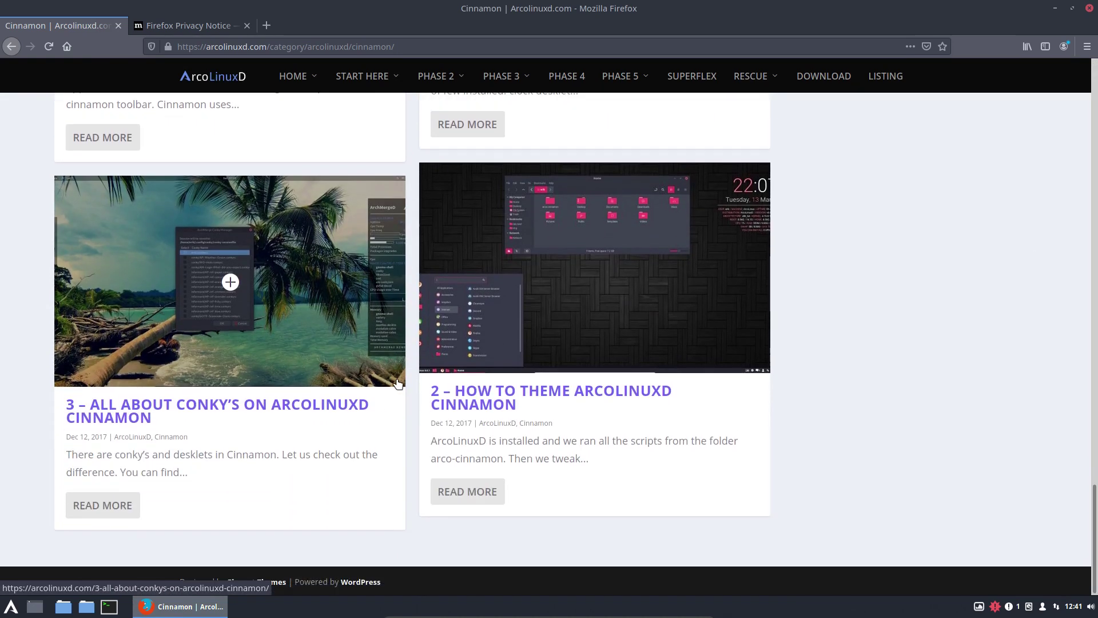
scroll(409, 429, "up", 4)
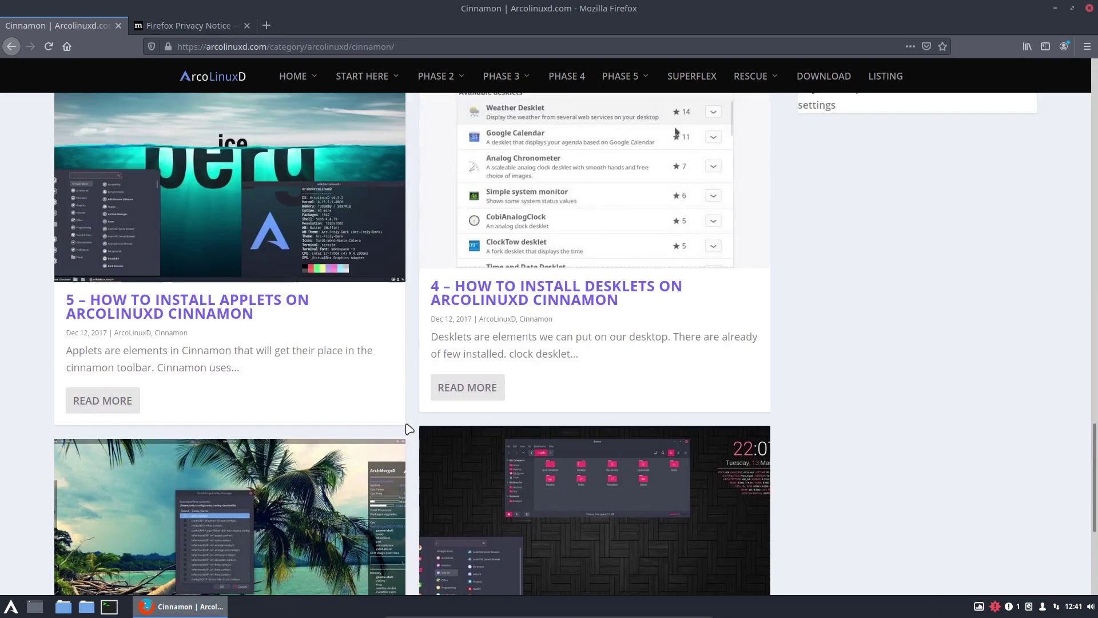
scroll(409, 430, "up", 2)
scroll(409, 429, "up", 3)
scroll(409, 430, "up", 2)
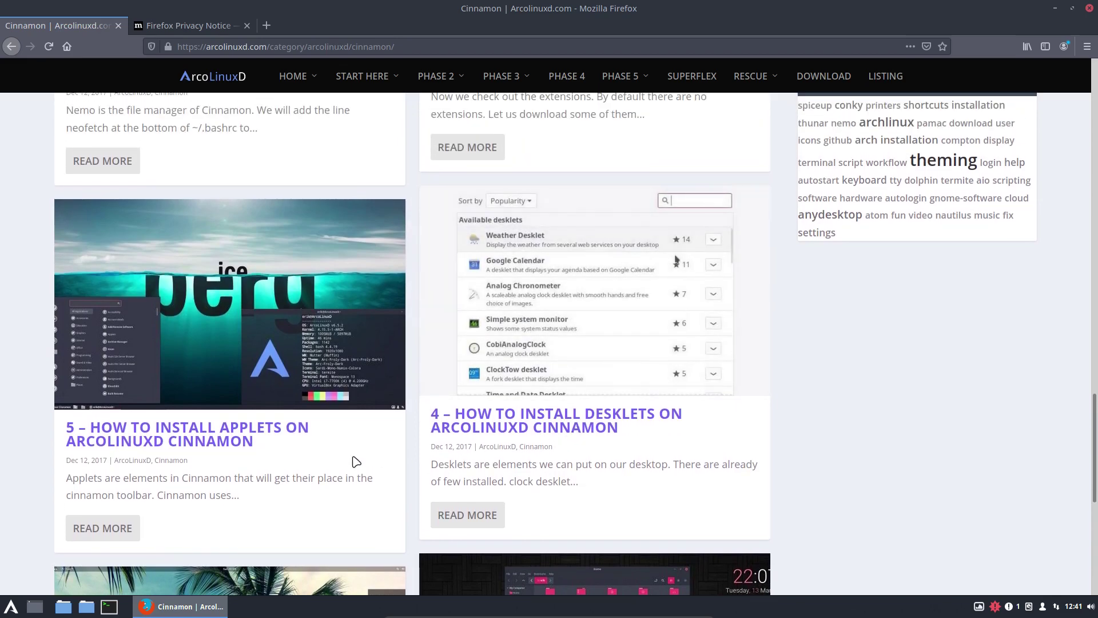
scroll(356, 463, "up", 3)
scroll(356, 463, "up", 1)
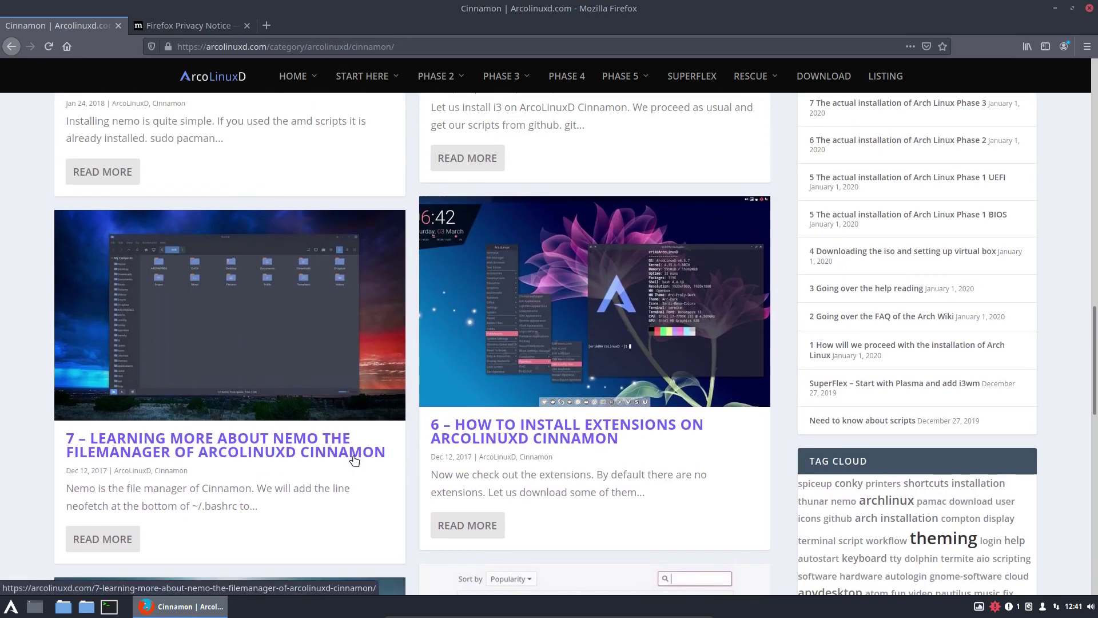
scroll(354, 459, "up", 4)
scroll(354, 460, "up", 4)
scroll(386, 386, "up", 5)
scroll(417, 292, "up", 2)
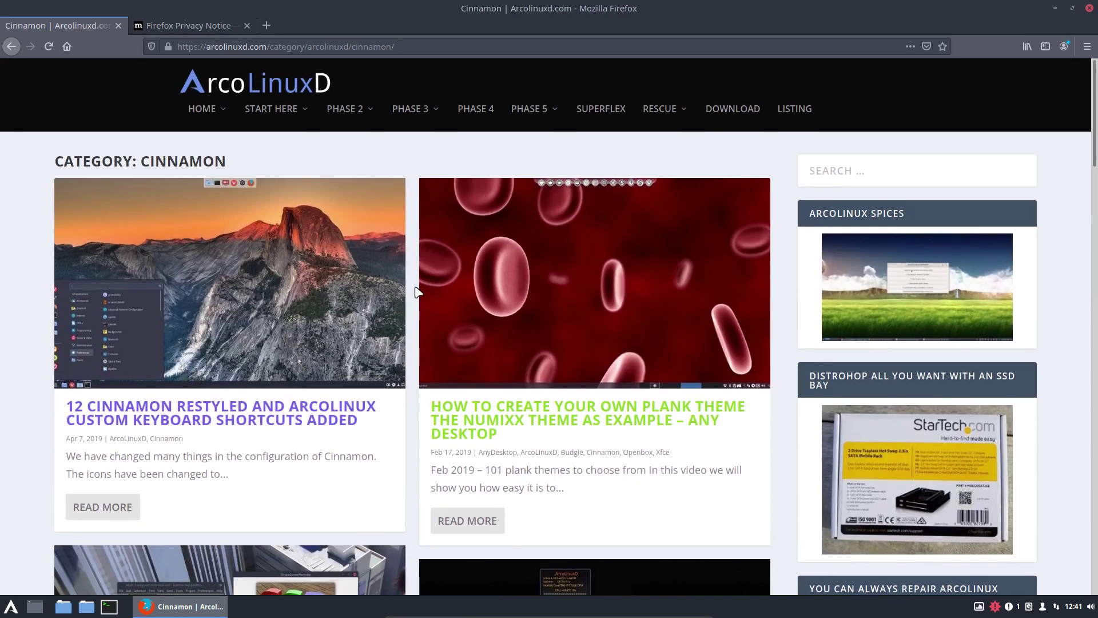